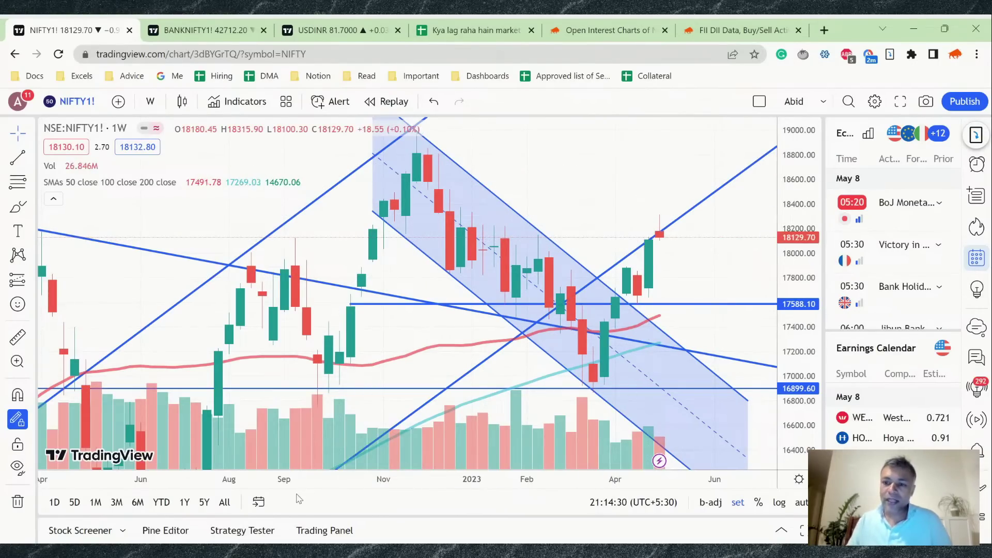
# Step: Show the screen-annotation toolbar and circle the latest weekly NIFTY candle in black with the pen
pyautogui.click(890, 55)
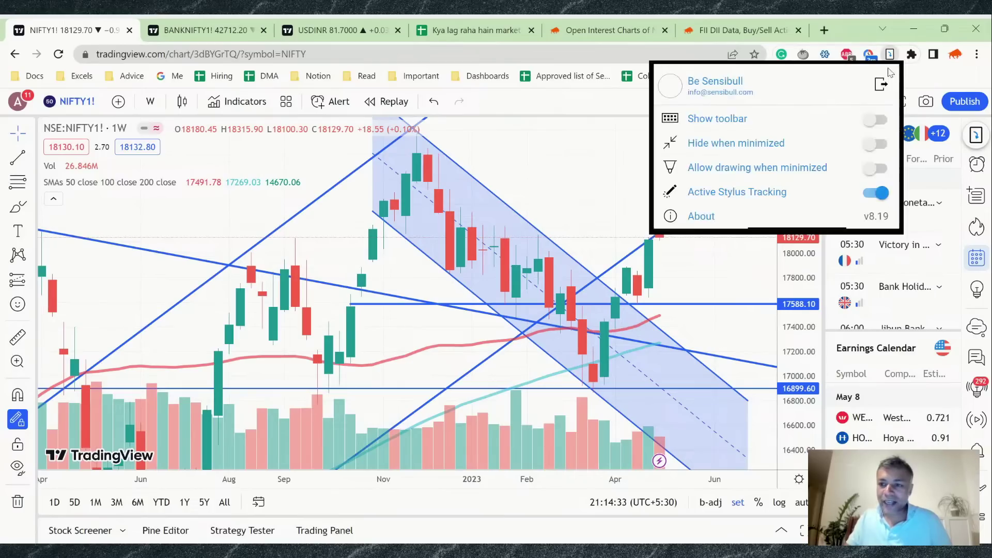
pyautogui.click(877, 120)
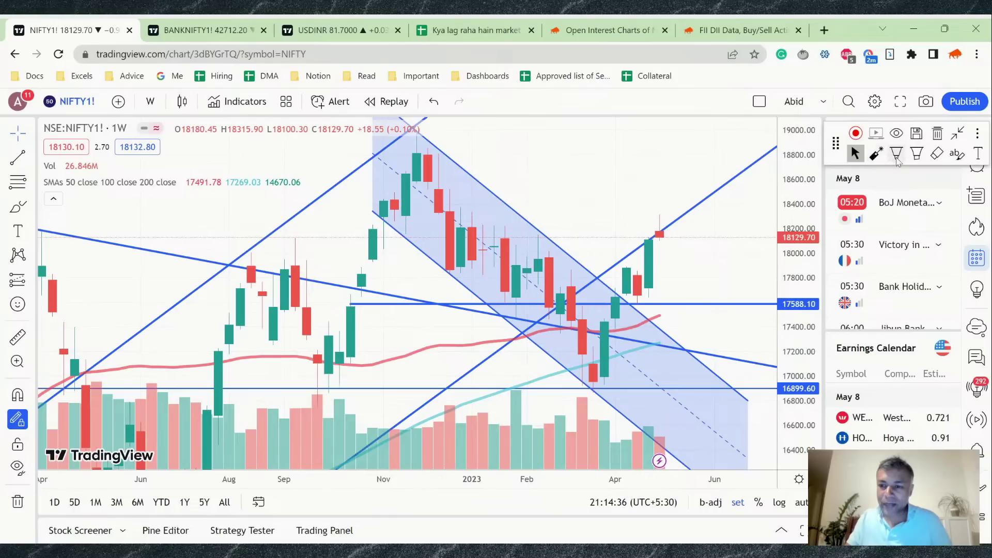
pyautogui.click(897, 157)
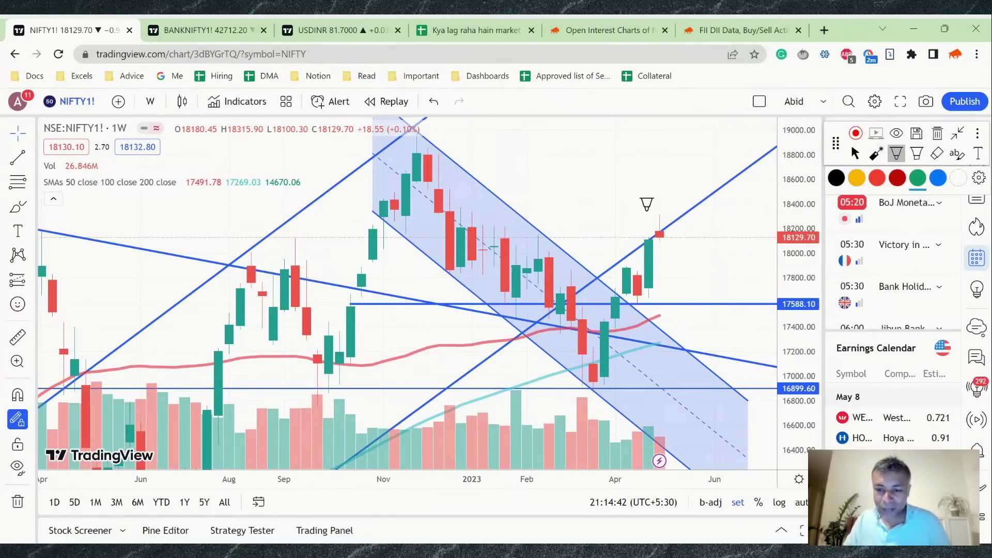
pyautogui.scroll(4, 647, 201)
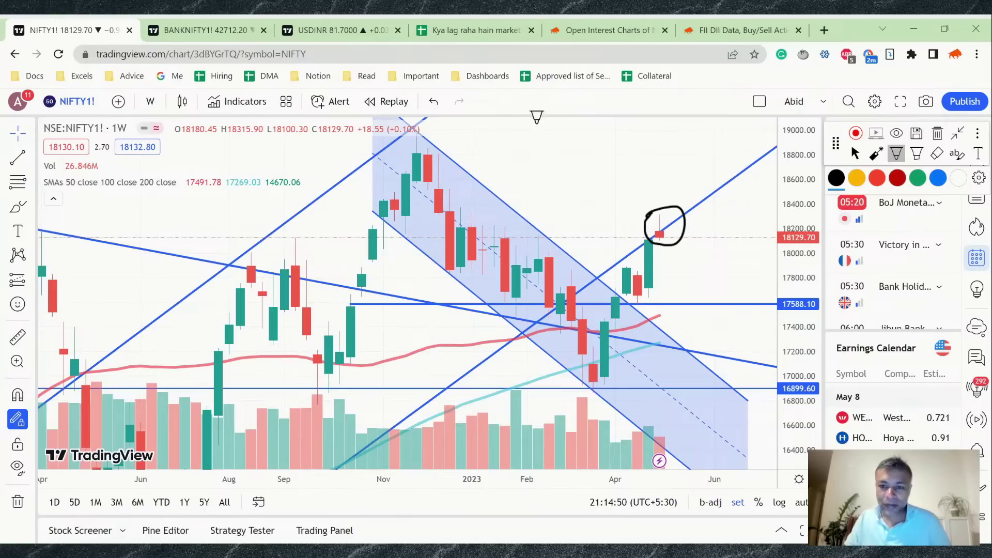
# Step: Sketch a dark red small-bodied candle with a long upper wick above the price channel, with an arrow to the note "big X"
pyautogui.click(897, 177)
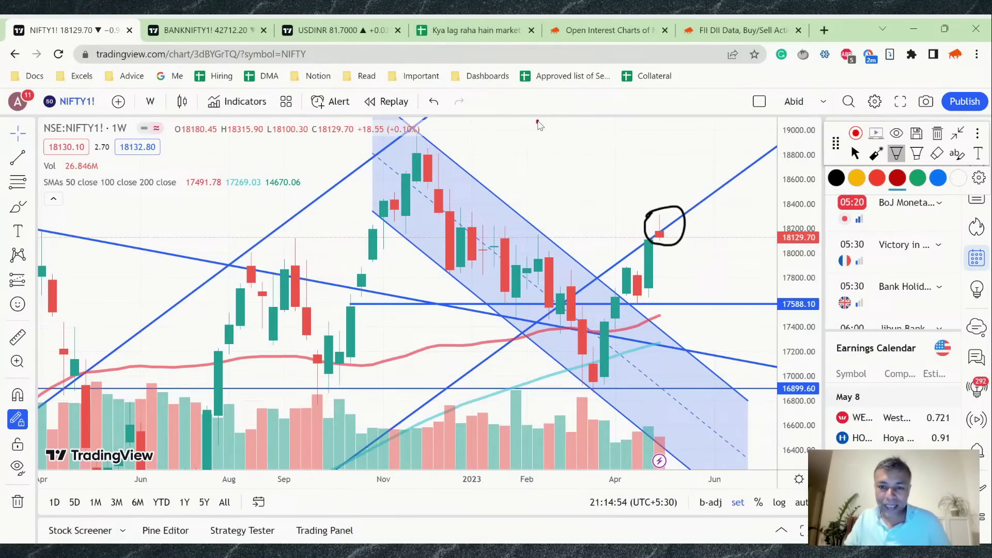
pyautogui.moveTo(538, 124); pyautogui.dragTo(526, 159)
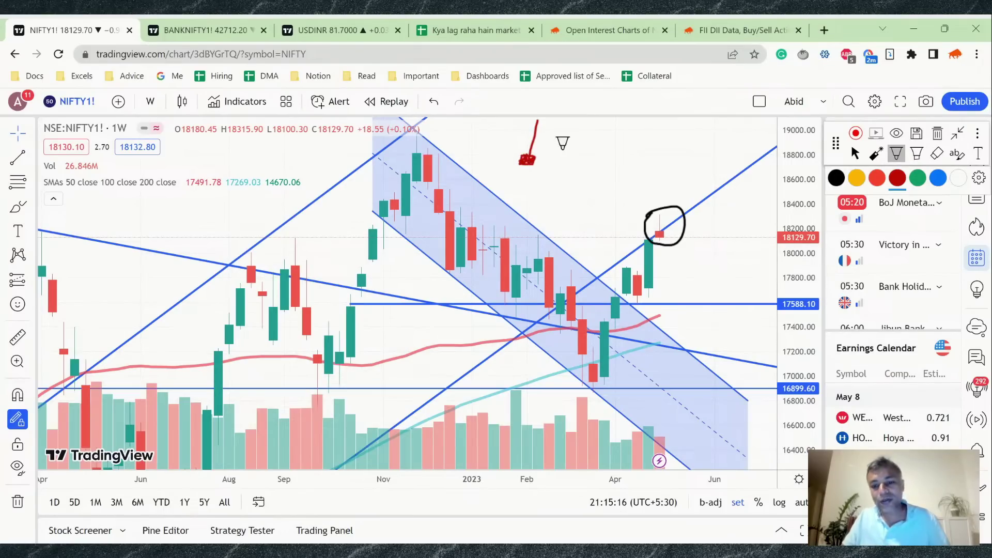
pyautogui.moveTo(559, 146); pyautogui.dragTo(542, 147)
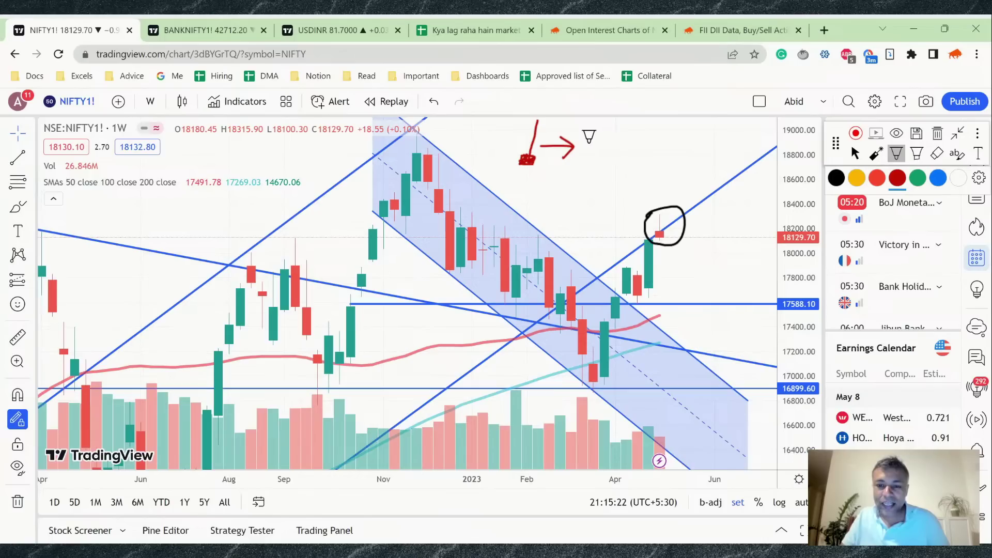
pyautogui.moveTo(591, 139); pyautogui.dragTo(601, 156)
pyautogui.click(603, 137)
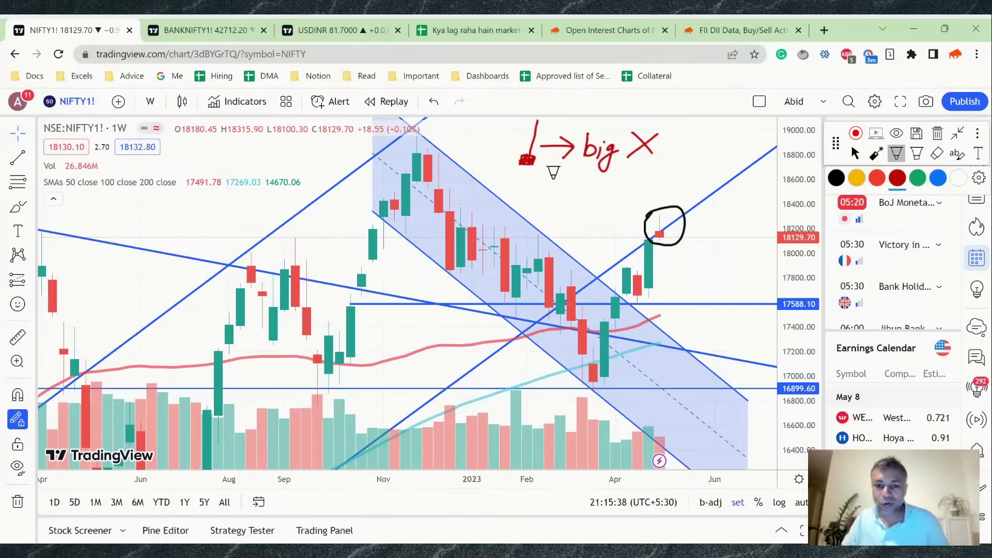
# Step: Draw a second note arrow below "big X", trace a dark red line across the volume bars and mark three tall bars with arrows
pyautogui.moveTo(534, 185); pyautogui.dragTo(566, 184)
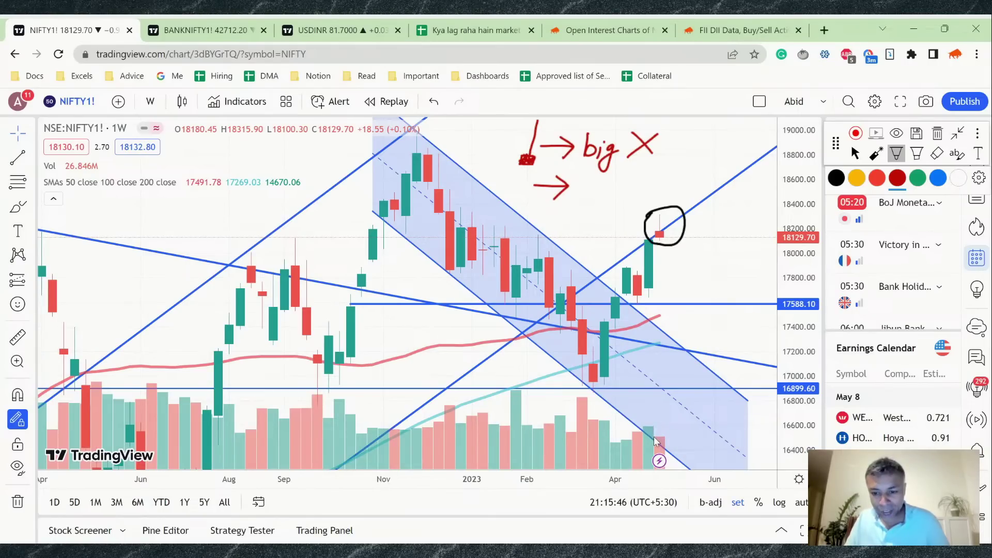
pyautogui.moveTo(653, 436); pyautogui.dragTo(254, 442)
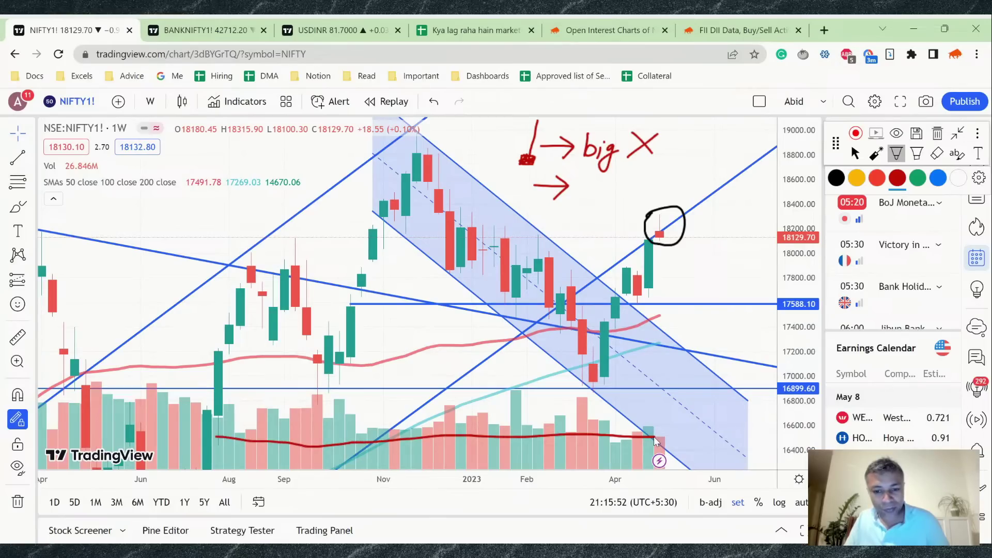
pyautogui.moveTo(127, 438); pyautogui.dragTo(38, 440)
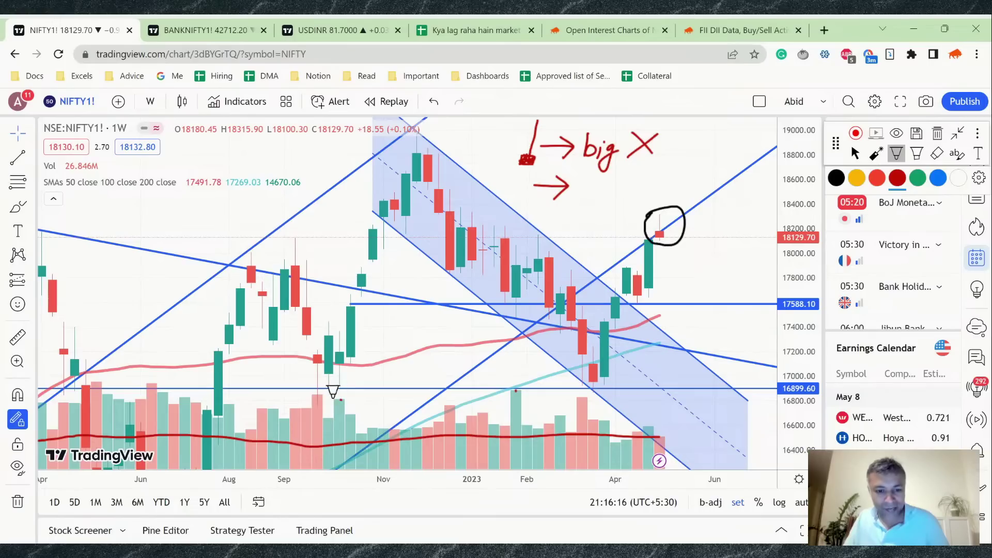
pyautogui.moveTo(315, 384)
pyautogui.mouseDown()
pyautogui.moveTo(325, 395)
pyautogui.moveTo(352, 382)
pyautogui.mouseUp()
pyautogui.moveTo(532, 371)
pyautogui.mouseDown()
pyautogui.moveTo(519, 385)
pyautogui.moveTo(527, 387)
pyautogui.mouseUp()
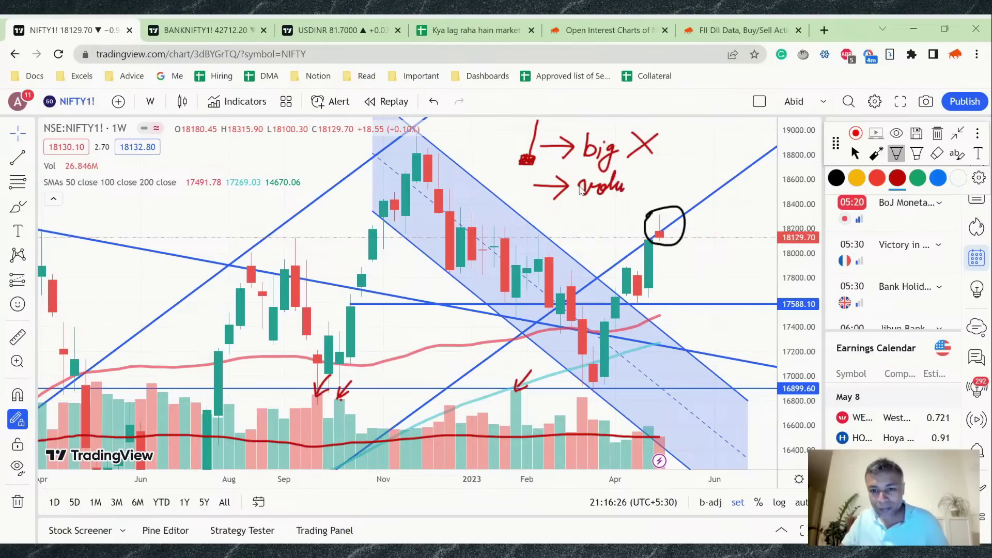
# Step: Complete the second note as "volume X" and add a third arrow with the note "near support" below it
pyautogui.moveTo(634, 187); pyautogui.dragTo(676, 190)
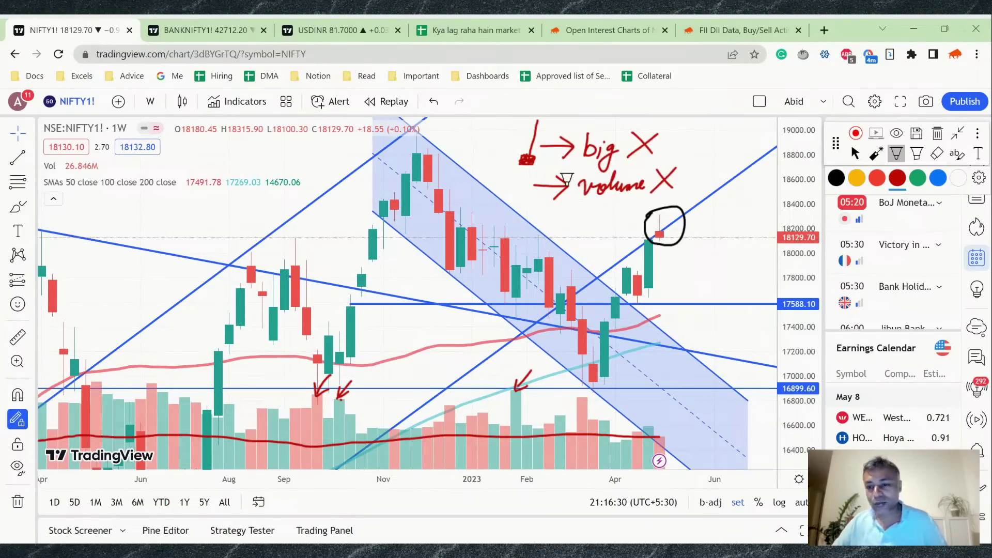
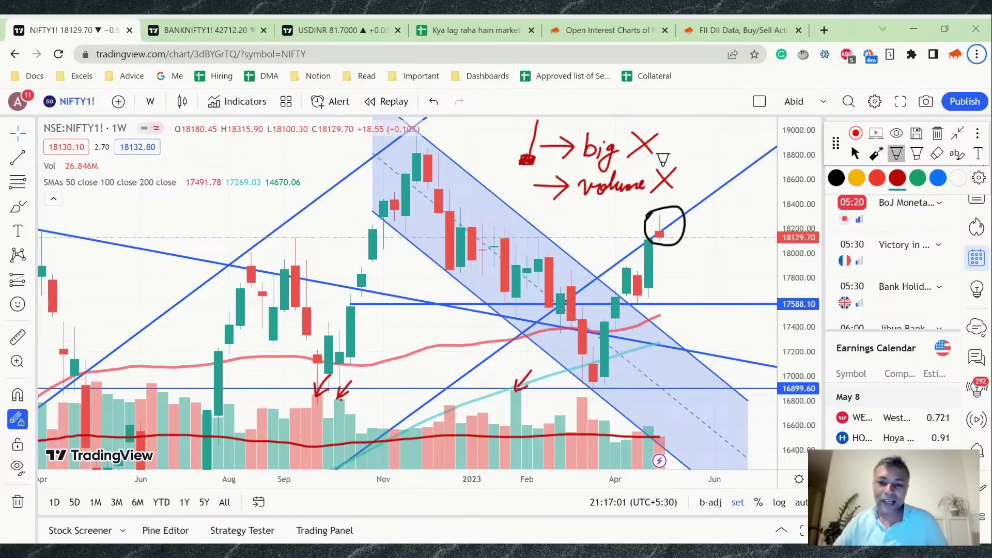
pyautogui.moveTo(541, 216); pyautogui.dragTo(561, 213)
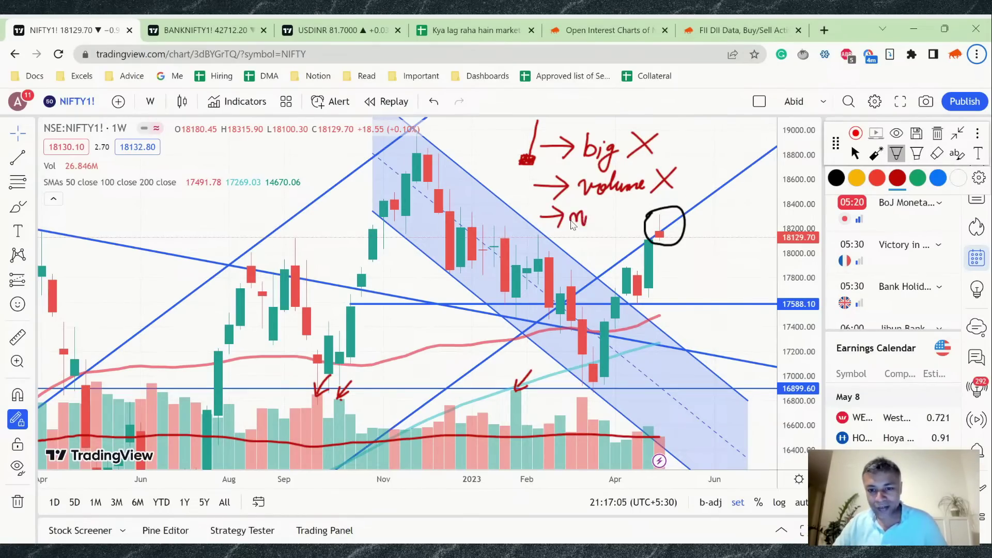
pyautogui.moveTo(608, 222)
pyautogui.mouseDown()
pyautogui.moveTo(650, 219)
pyautogui.moveTo(683, 186)
pyautogui.mouseUp()
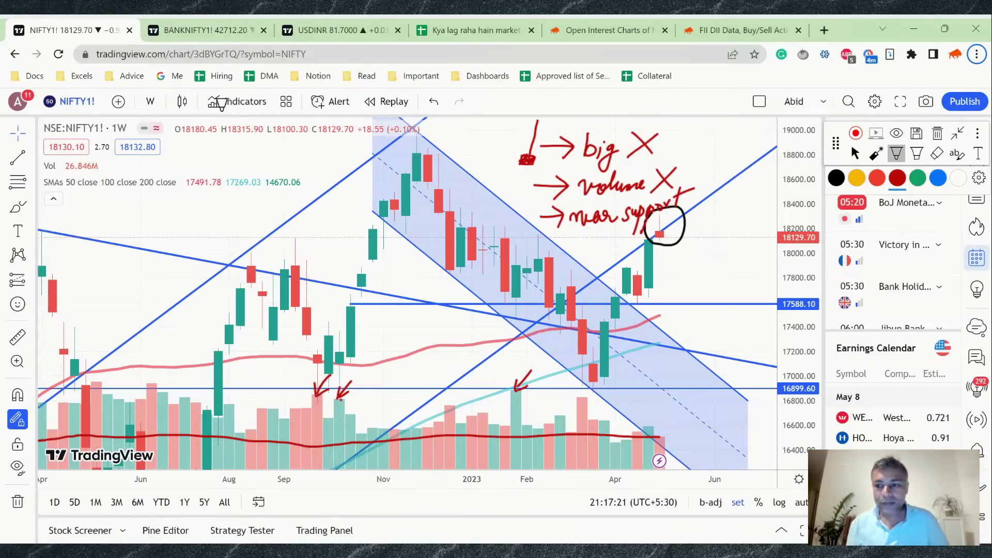
# Step: Try to switch the NIFTY futures chart from the weekly to the 1 day interval
pyautogui.click(853, 159)
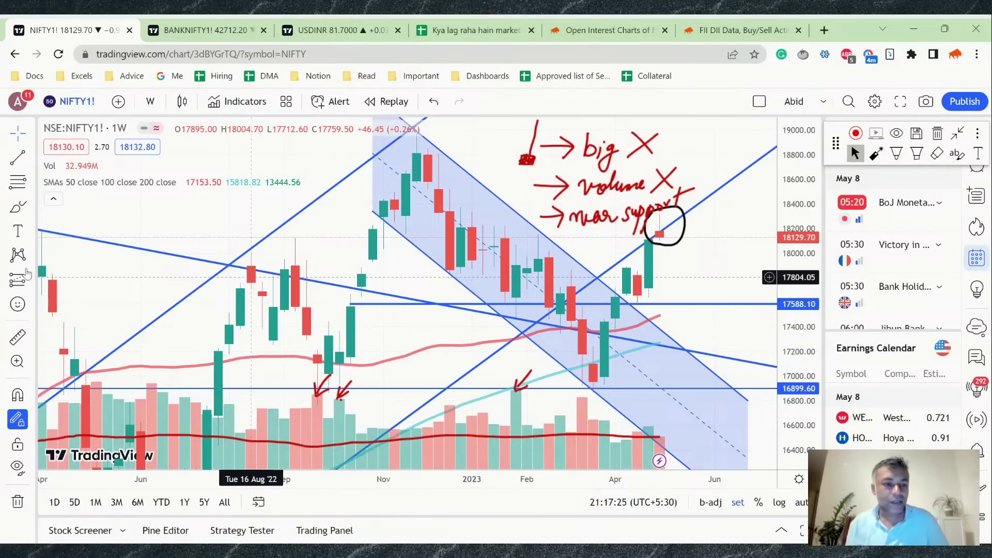
pyautogui.click(77, 101)
pyautogui.click(150, 103)
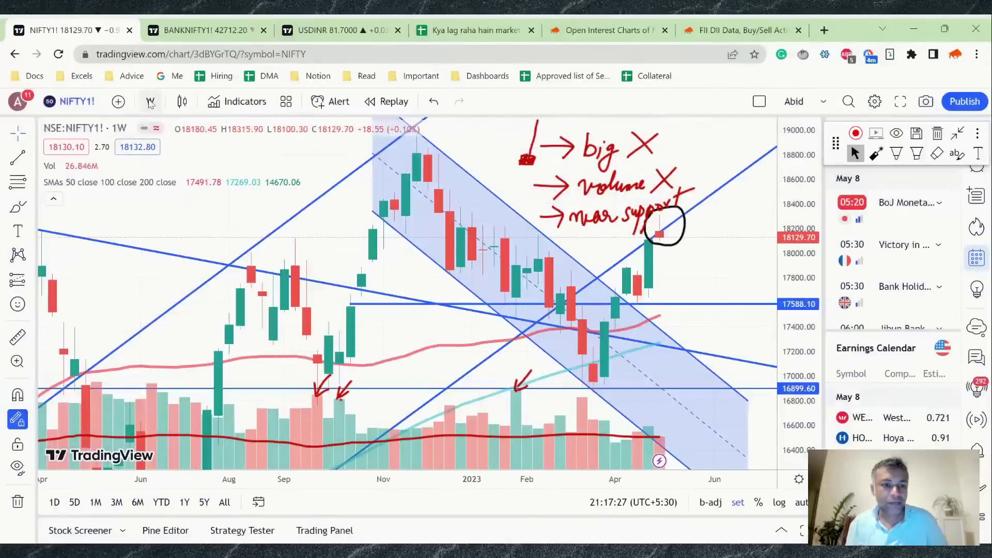
pyautogui.click(150, 103)
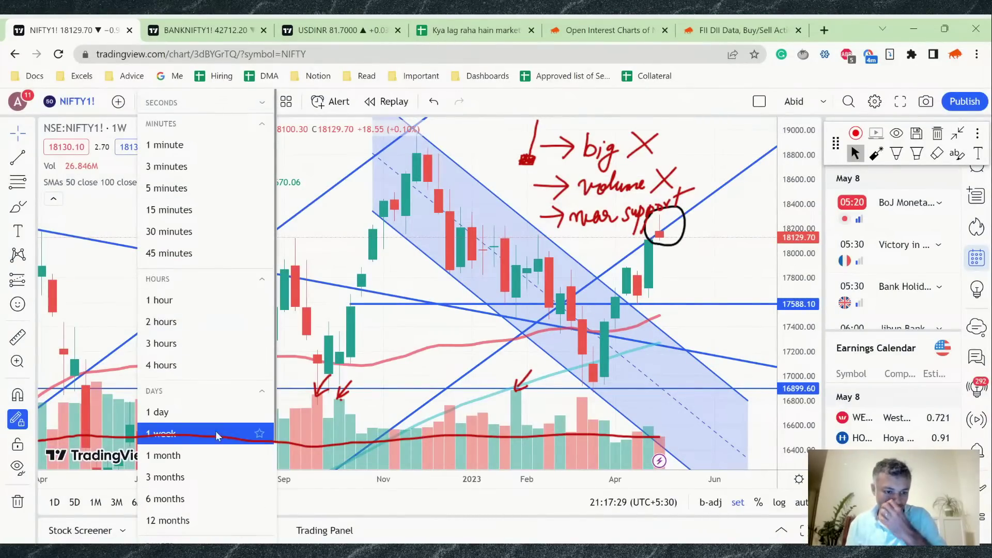
pyautogui.click(216, 412)
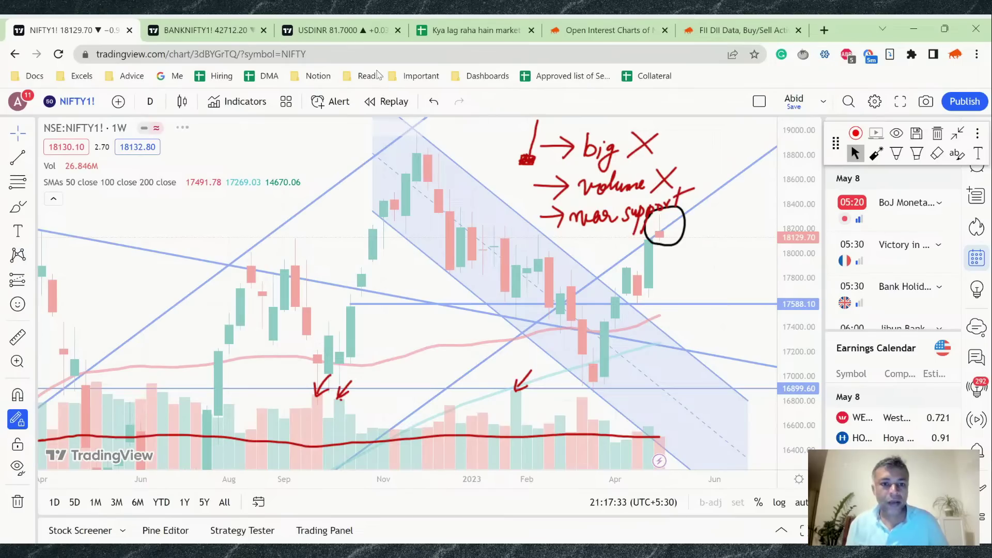
# Step: Reload the NIFTY chart page and set the Nifty 50 Index chart's interval to 1 day
pyautogui.click(373, 55)
pyautogui.press('Return')
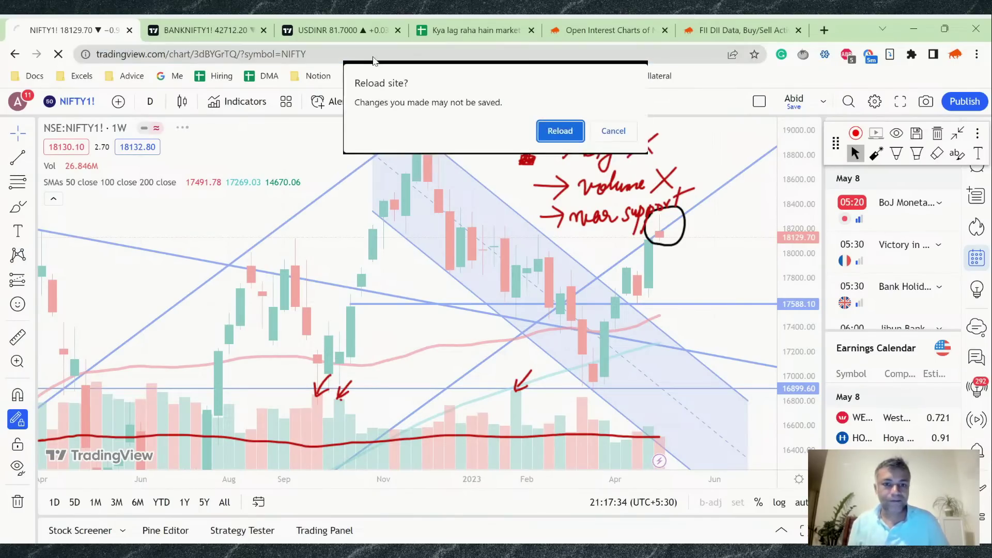
pyautogui.click(549, 135)
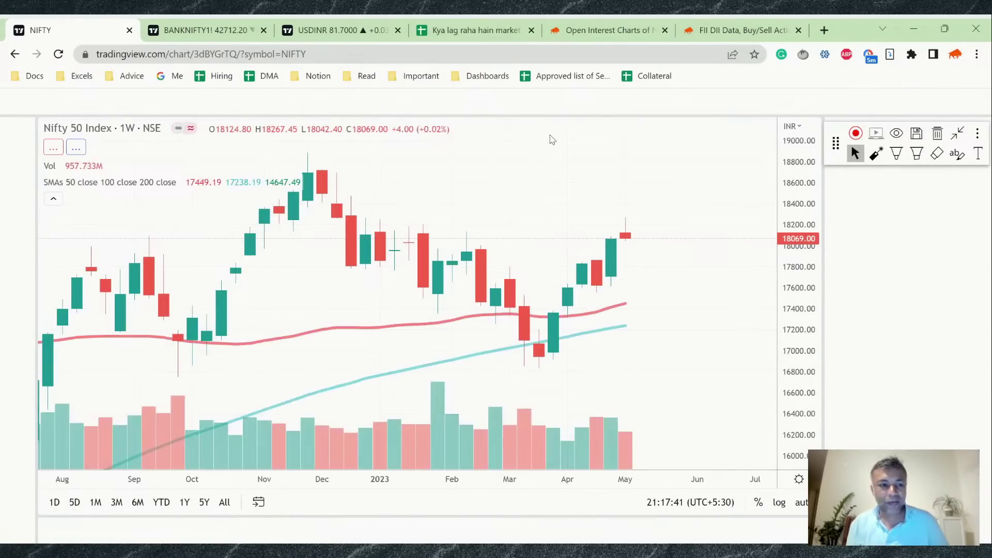
pyautogui.click(160, 107)
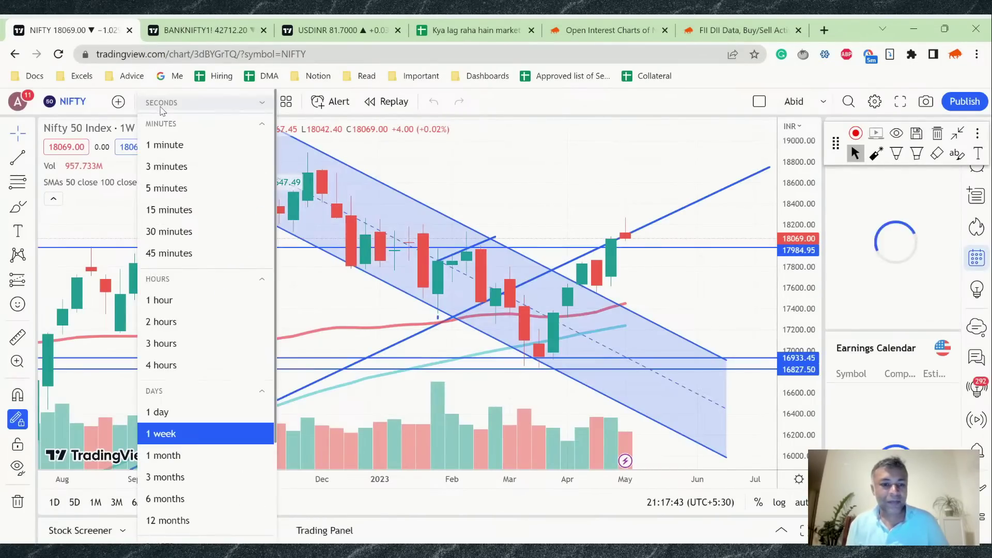
pyautogui.click(210, 417)
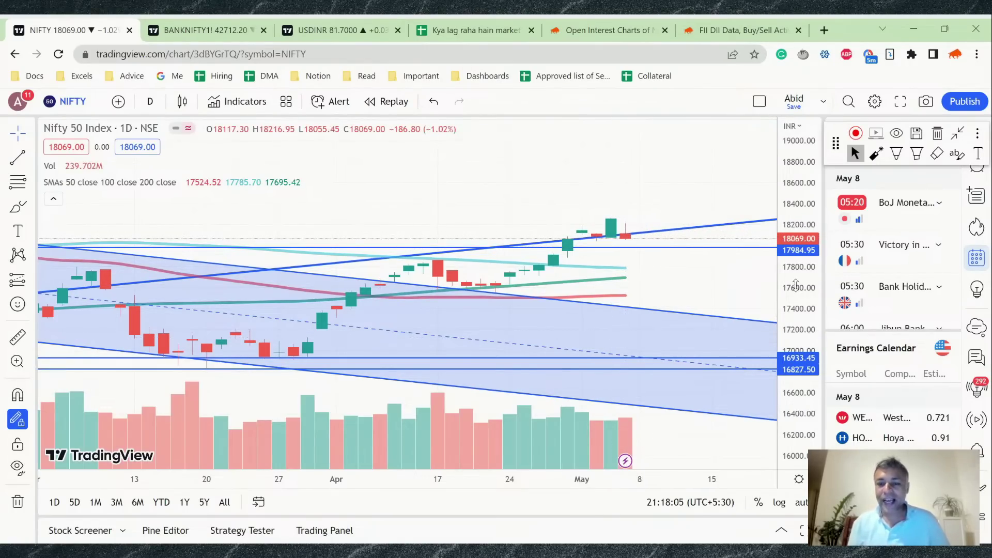
pyautogui.moveTo(807, 322); pyautogui.dragTo(807, 323)
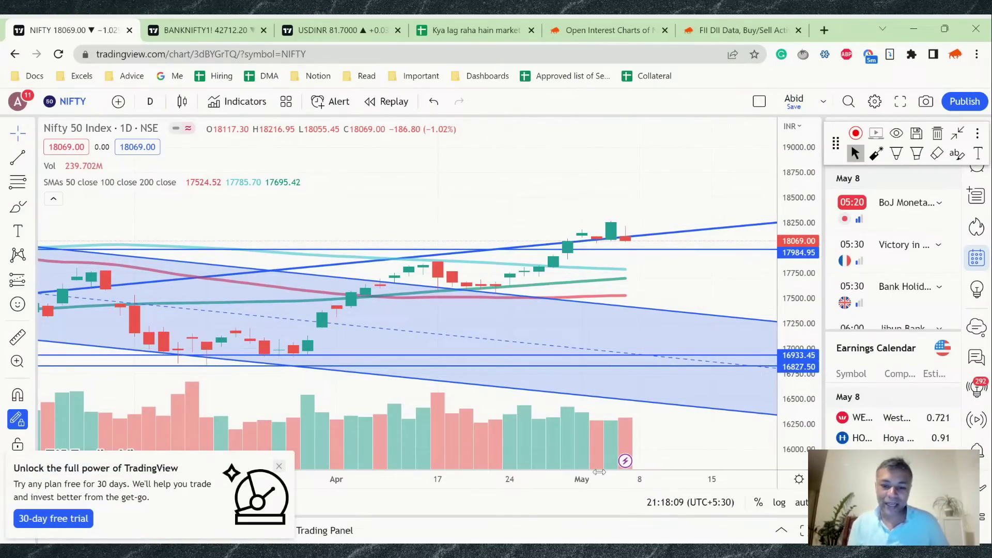
pyautogui.moveTo(598, 472); pyautogui.dragTo(713, 473)
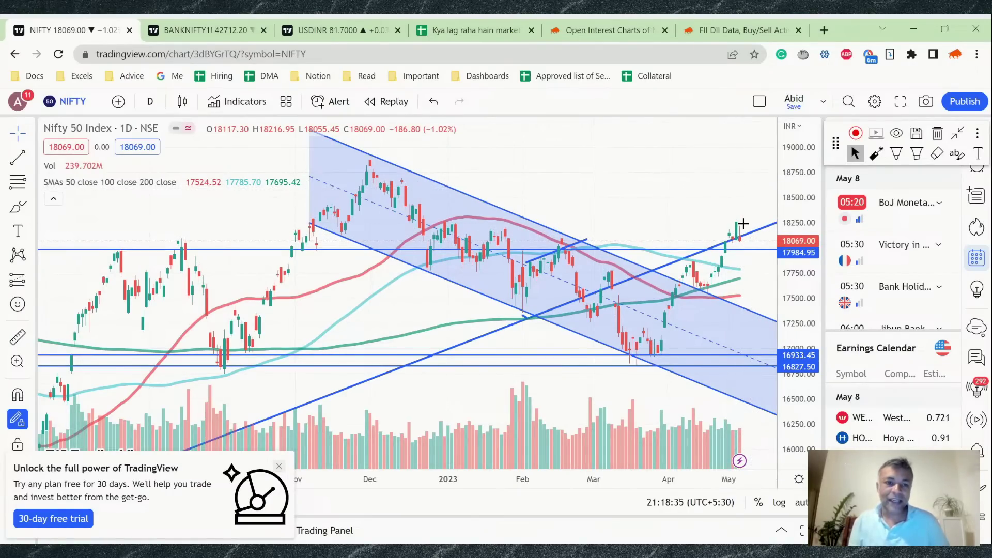
# Step: Open the weekly BANKNIFTY futures chart and circle its latest candles in dark red with the pen
pyautogui.click(199, 25)
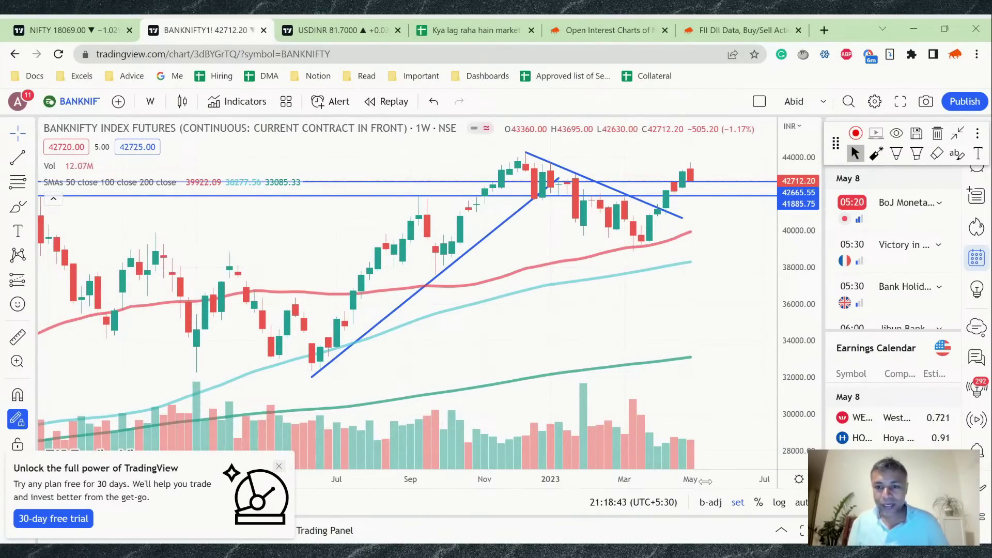
pyautogui.moveTo(706, 482); pyautogui.dragTo(732, 505)
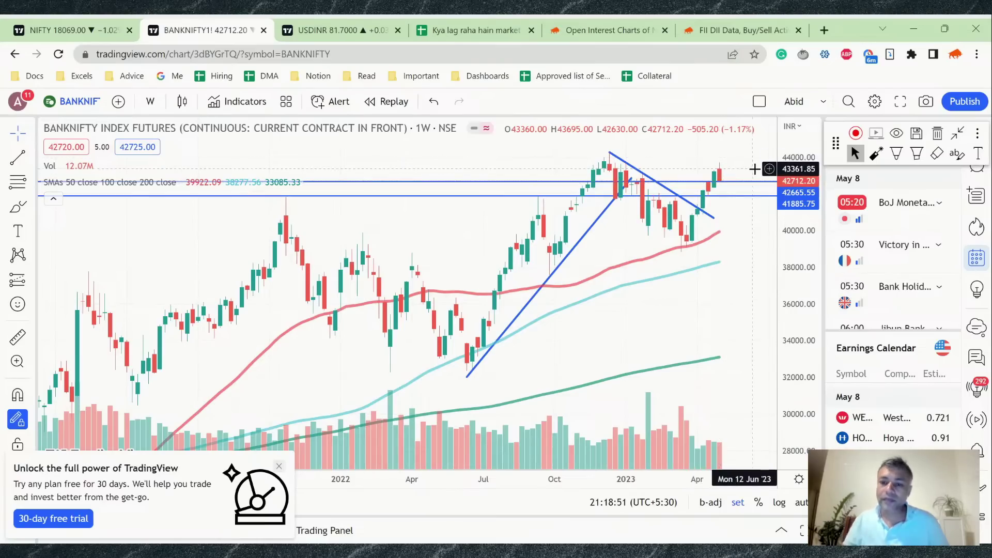
pyautogui.hotkey('ctrl', 'shift', 'h')
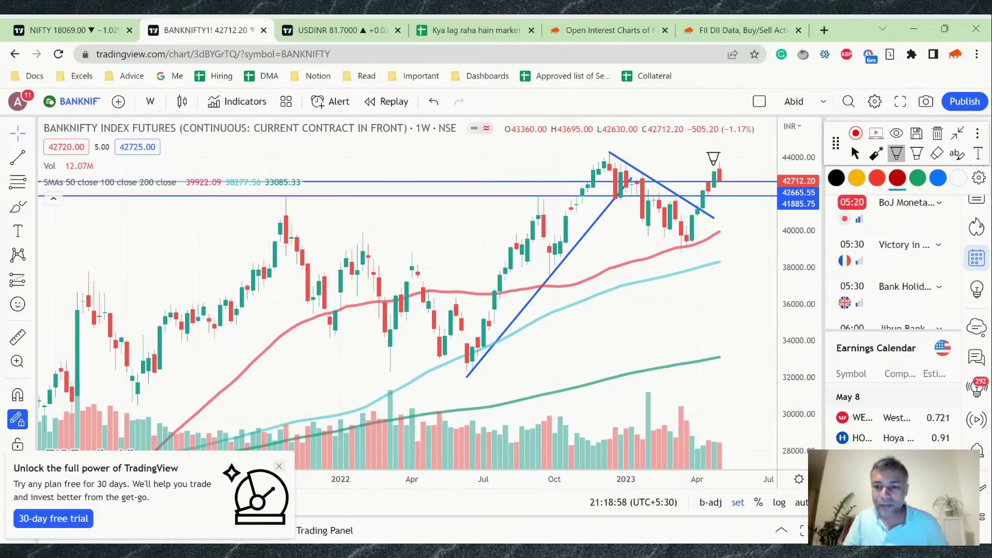
pyautogui.moveTo(705, 158); pyautogui.dragTo(723, 156)
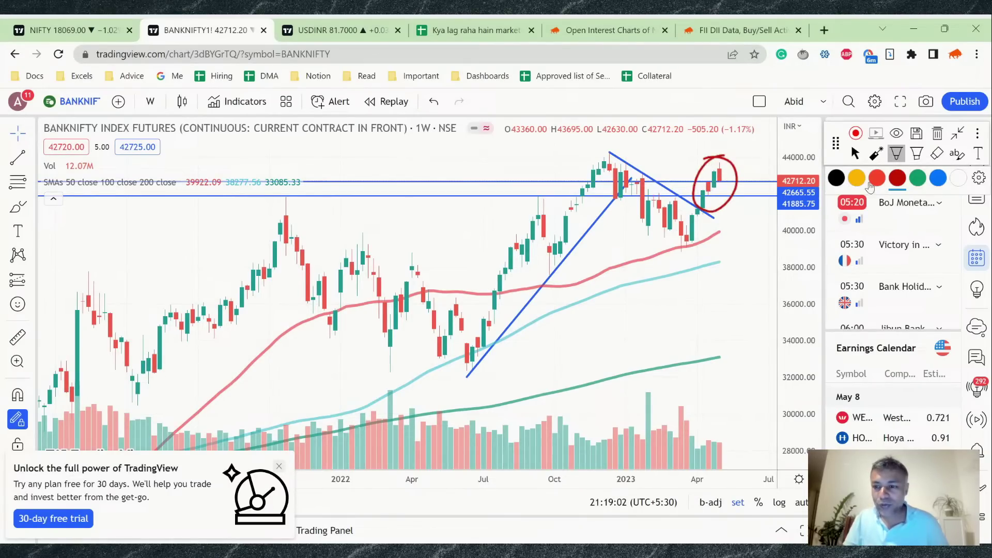
# Step: Sketch a filled green candle and a slightly higher dark red candle beside it in the empty area above the early BANKNIFTY candles
pyautogui.click(918, 179)
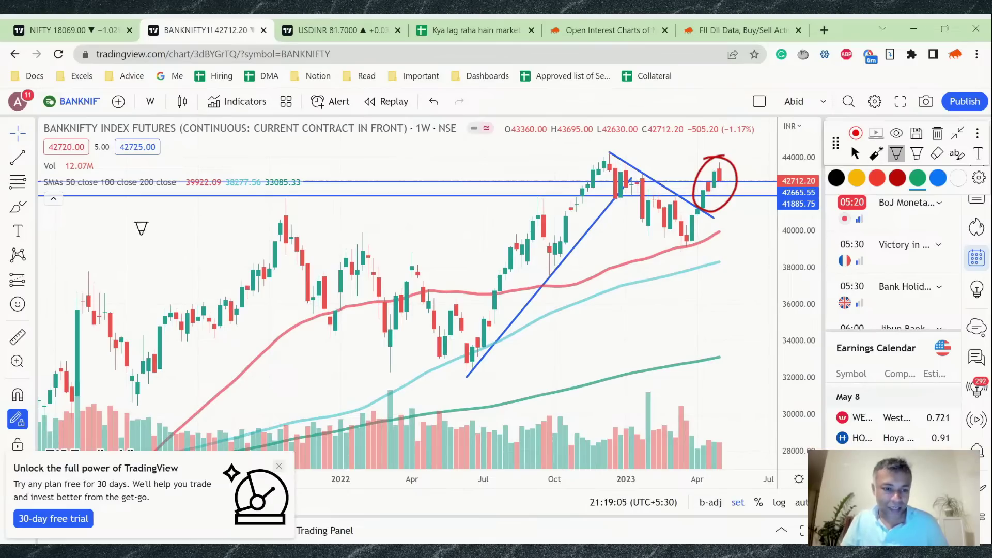
pyautogui.moveTo(144, 228); pyautogui.dragTo(141, 256)
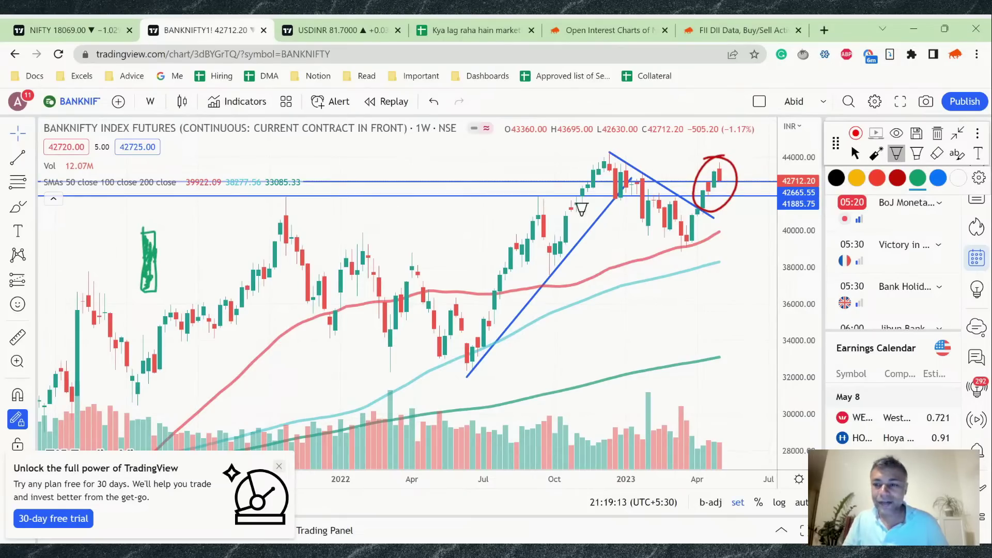
pyautogui.click(898, 179)
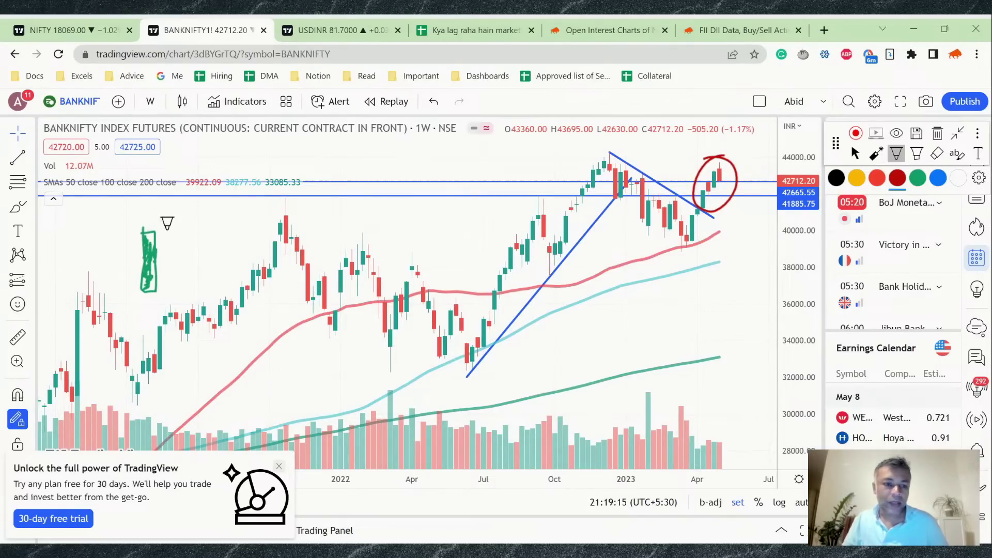
pyautogui.moveTo(164, 227); pyautogui.dragTo(162, 214)
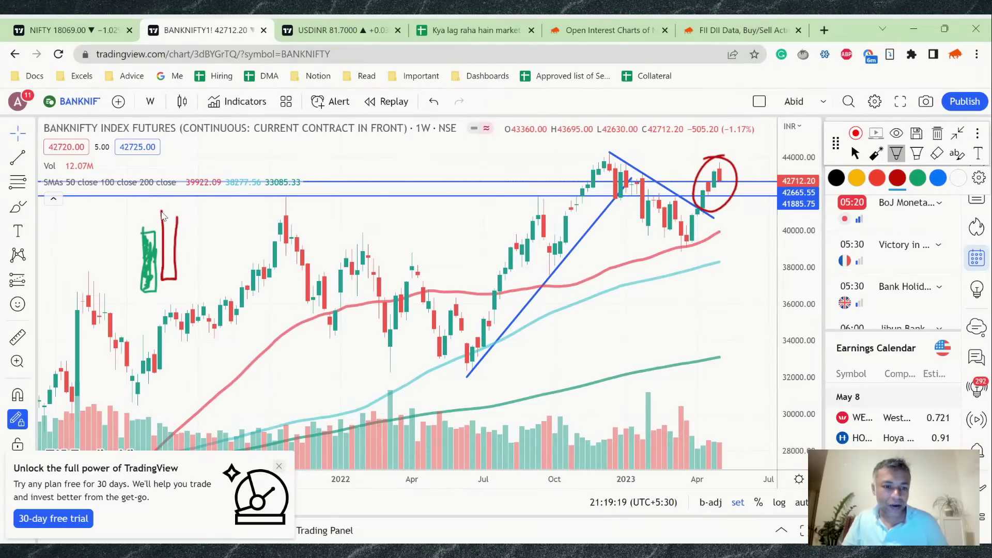
pyautogui.moveTo(163, 215); pyautogui.dragTo(167, 274)
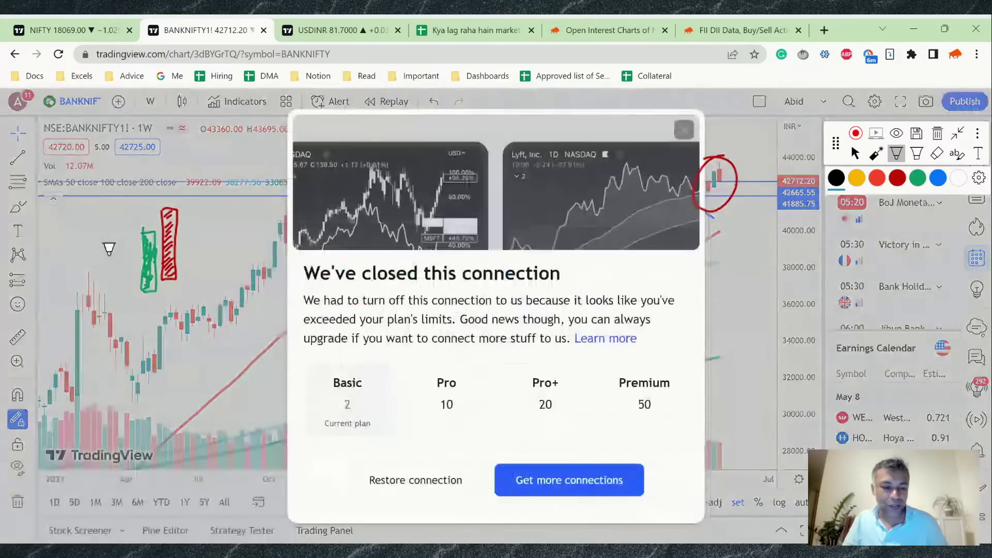
pyautogui.press('1')
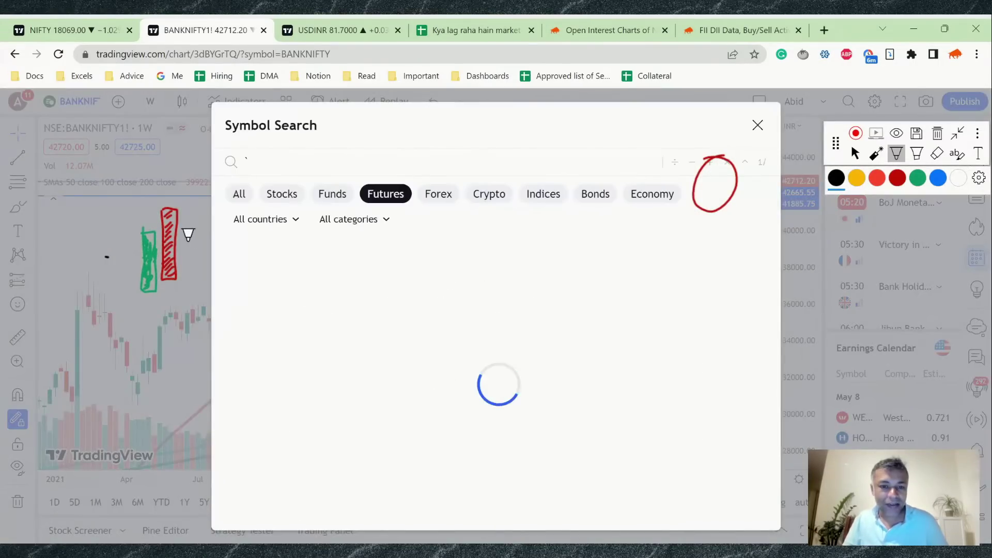
pyautogui.press('Escape')
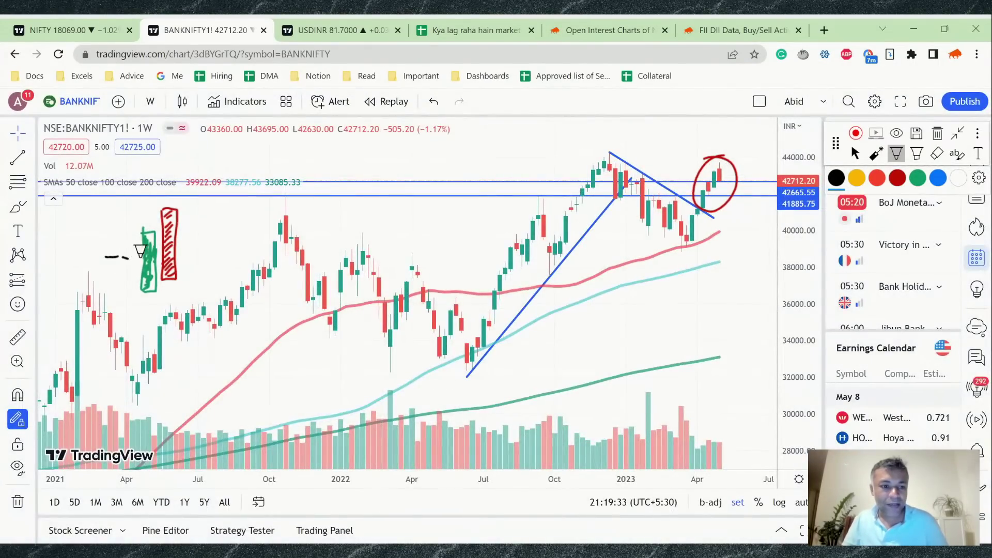
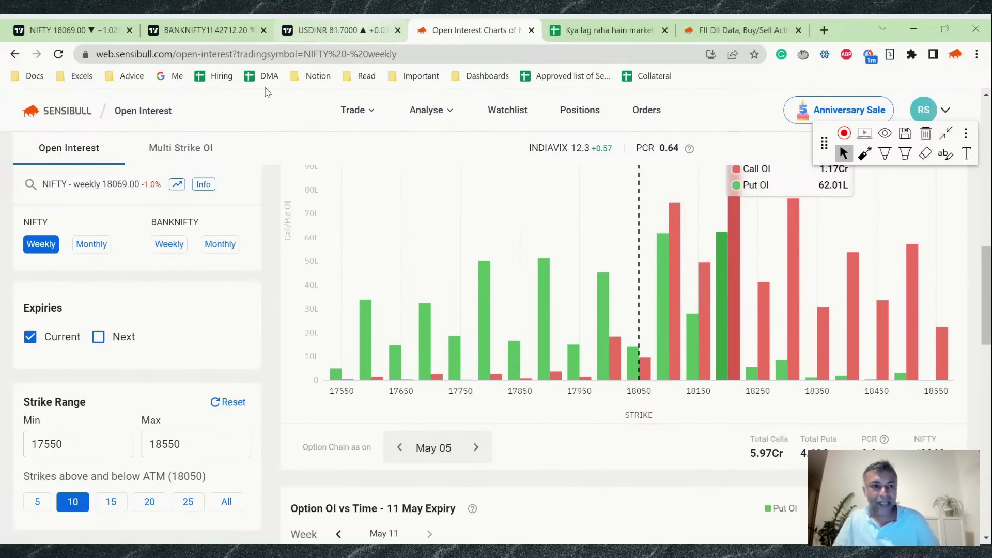
# Step: Switch to the NIFTY chart and load the SGX NIFTY 50 Index Futures symbol
pyautogui.hotkey('ctrl', '1')
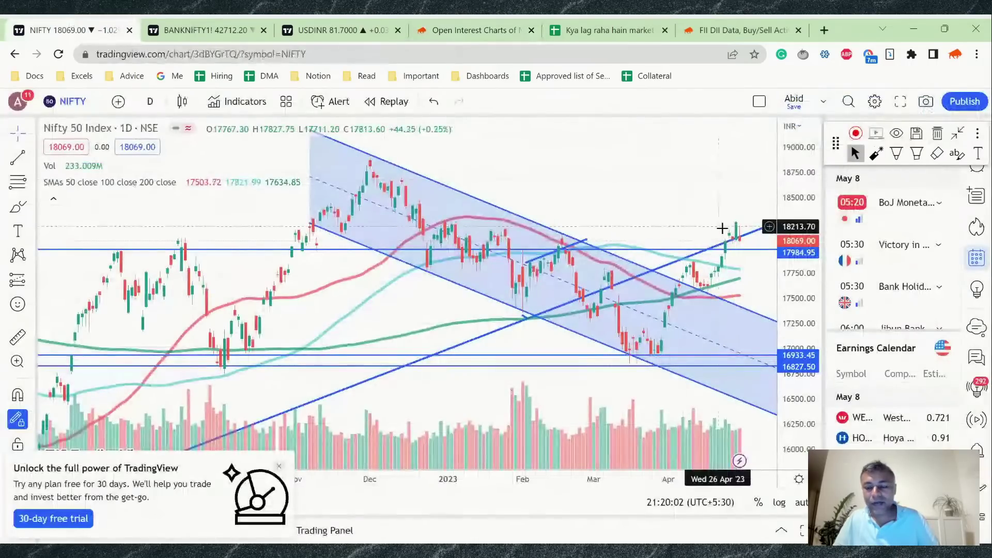
pyautogui.click(84, 105)
pyautogui.click(324, 269)
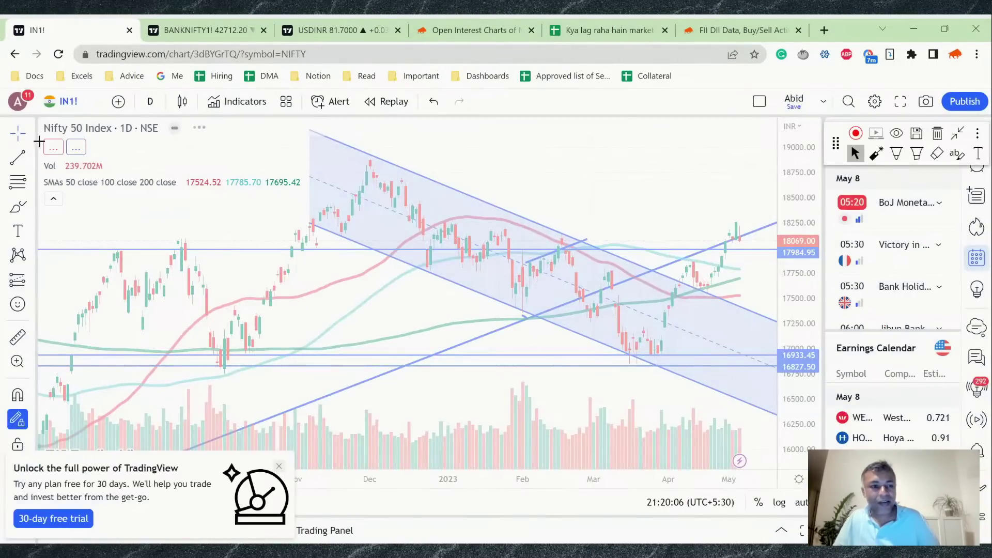
pyautogui.click(65, 102)
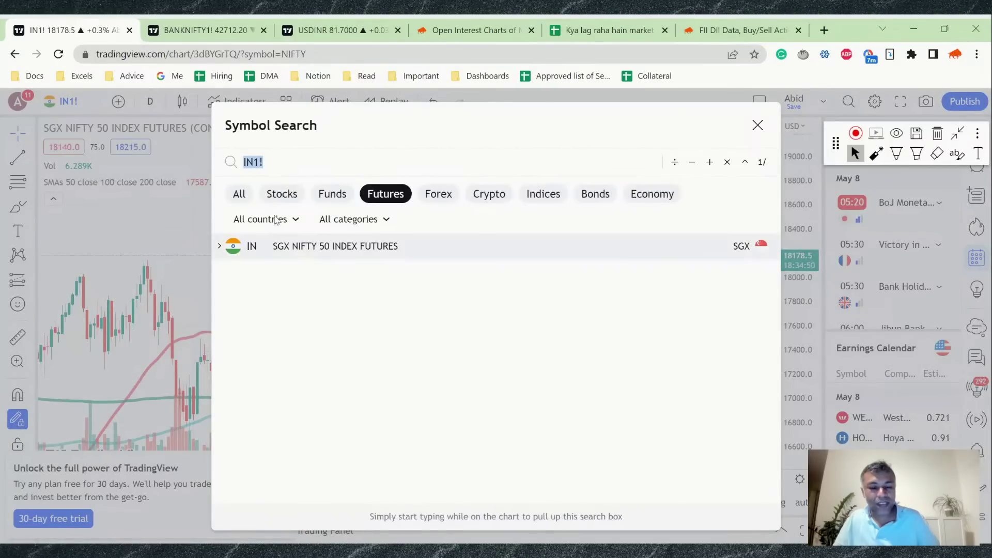
pyautogui.click(58, 111)
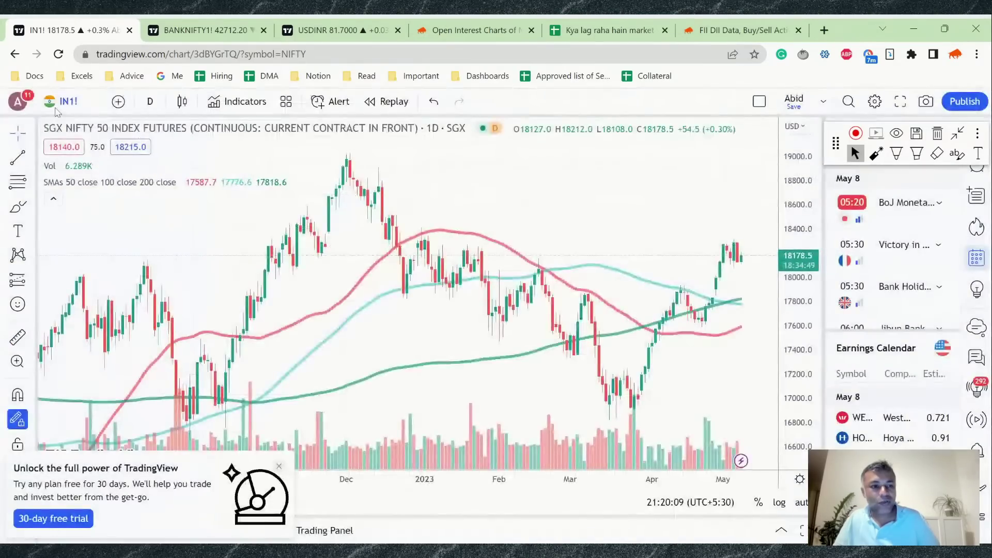
# Step: Search the symbols for NIFTY and load the NSE S&P CNX NIFTY Index Futures chart
pyautogui.click(63, 102)
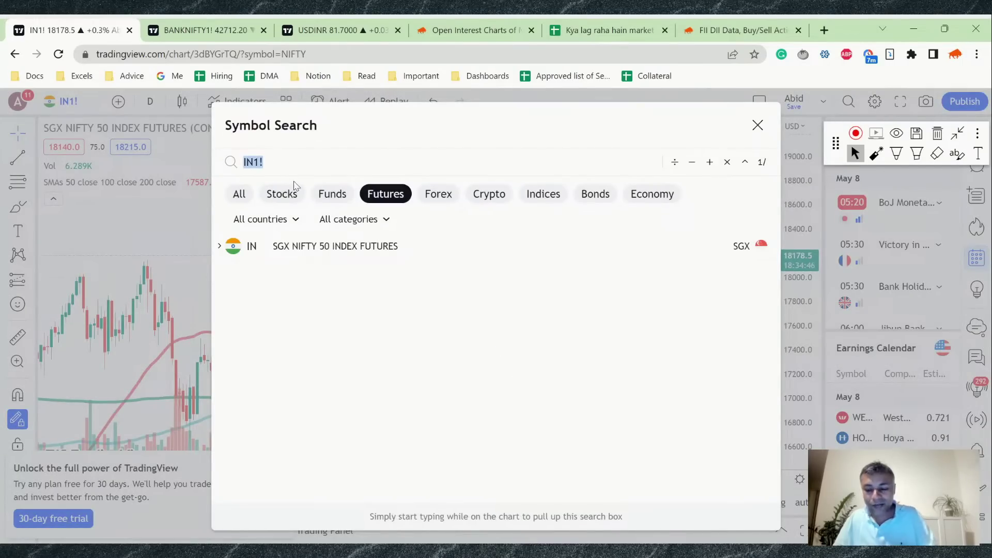
pyautogui.press('BackSpace')
pyautogui.write('NI')
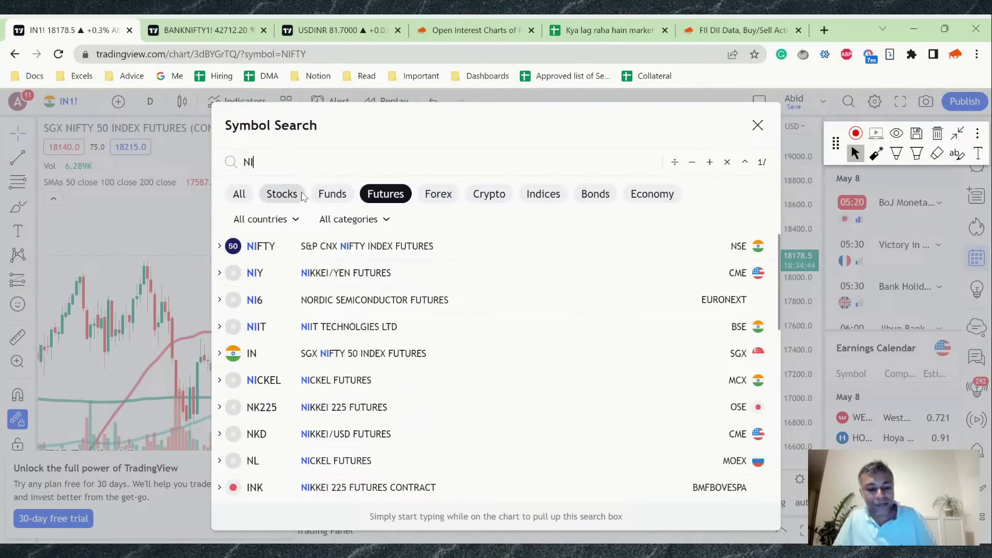
pyautogui.write('FTY')
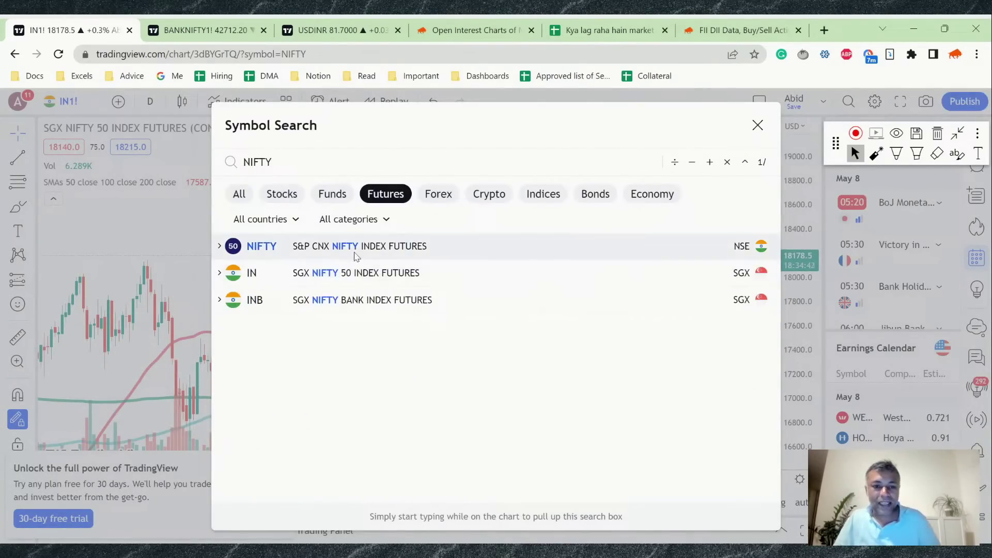
pyautogui.click(355, 254)
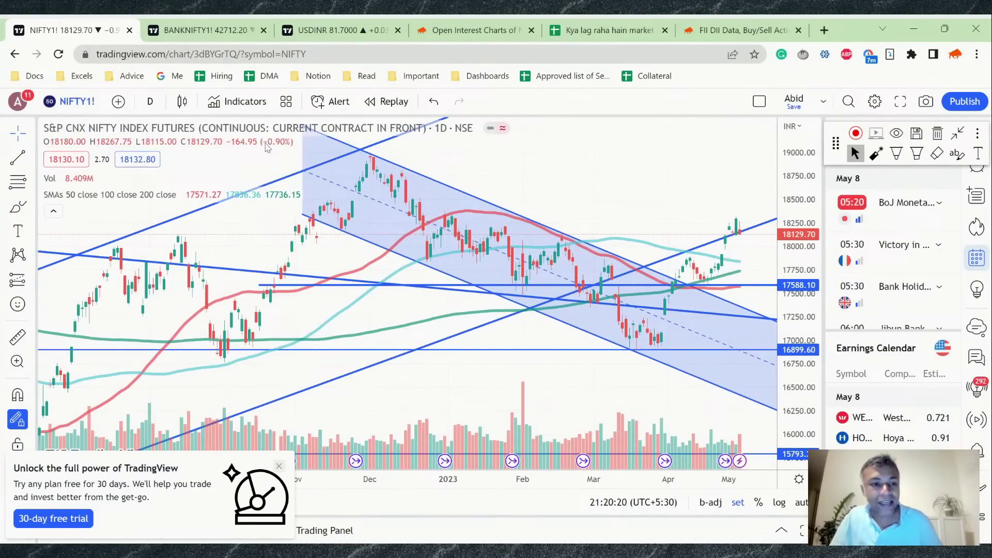
# Step: Set the NIFTY futures chart to the 1 week interval with the latest candles enlarged
pyautogui.click(144, 102)
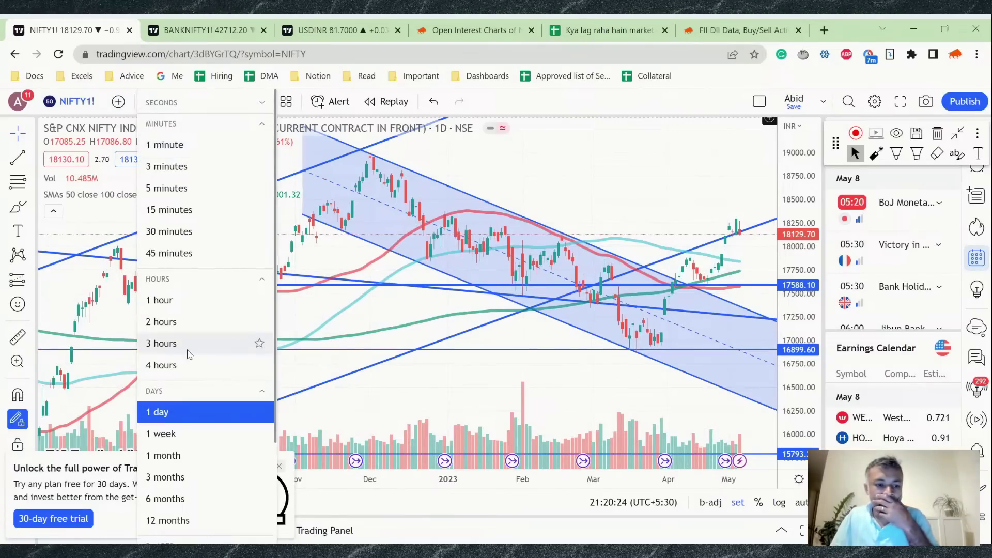
pyautogui.click(186, 434)
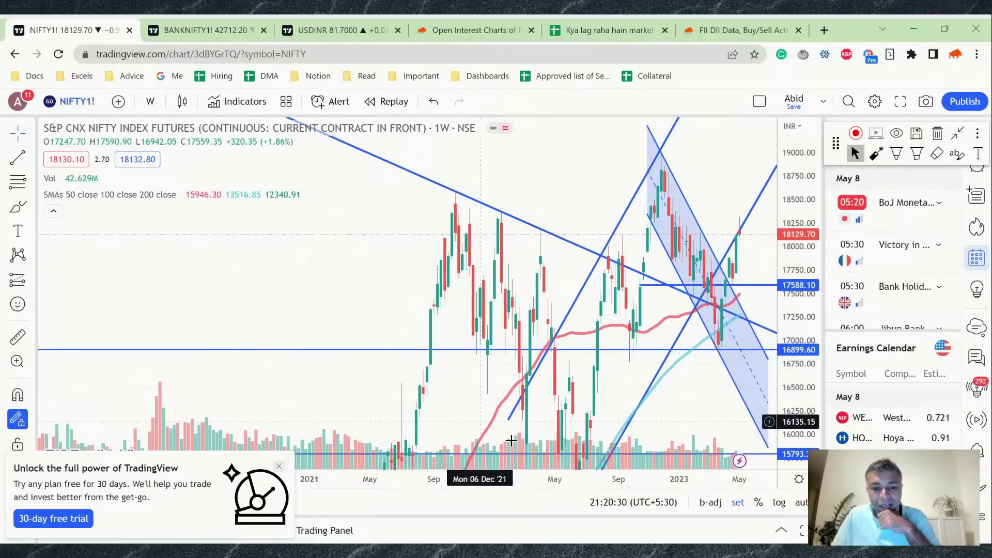
pyautogui.rightClick(522, 481)
pyautogui.scroll(4, 522, 481)
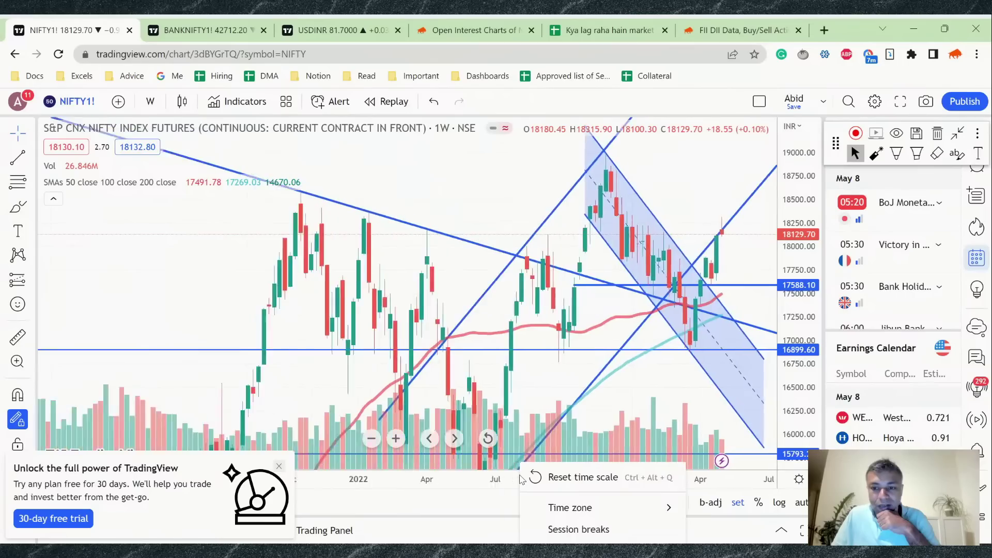
pyautogui.scroll(2, 522, 481)
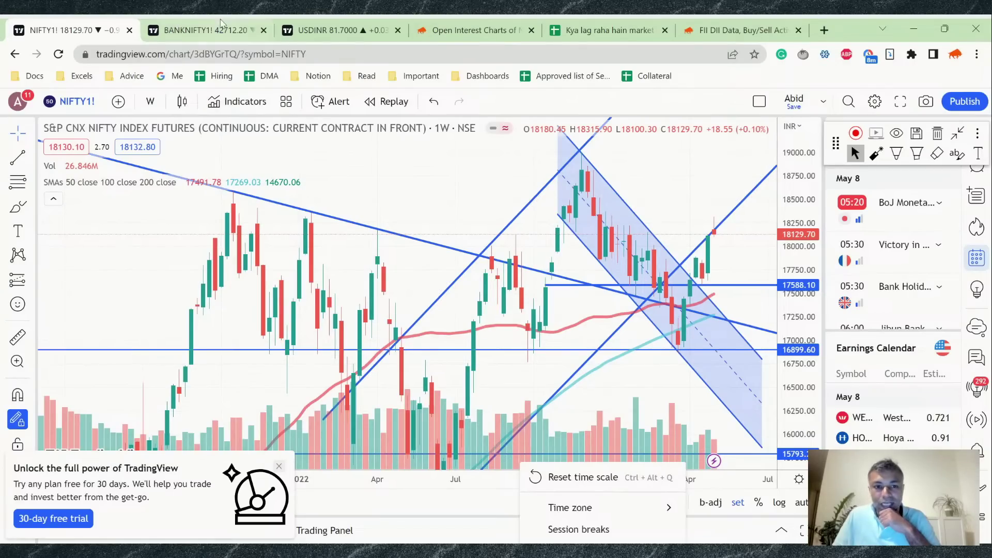
# Step: View the daily USDINR chart and move the FII DII Data browser tab ahead of the market notes spreadsheet
pyautogui.click(254, 23)
pyautogui.click(349, 24)
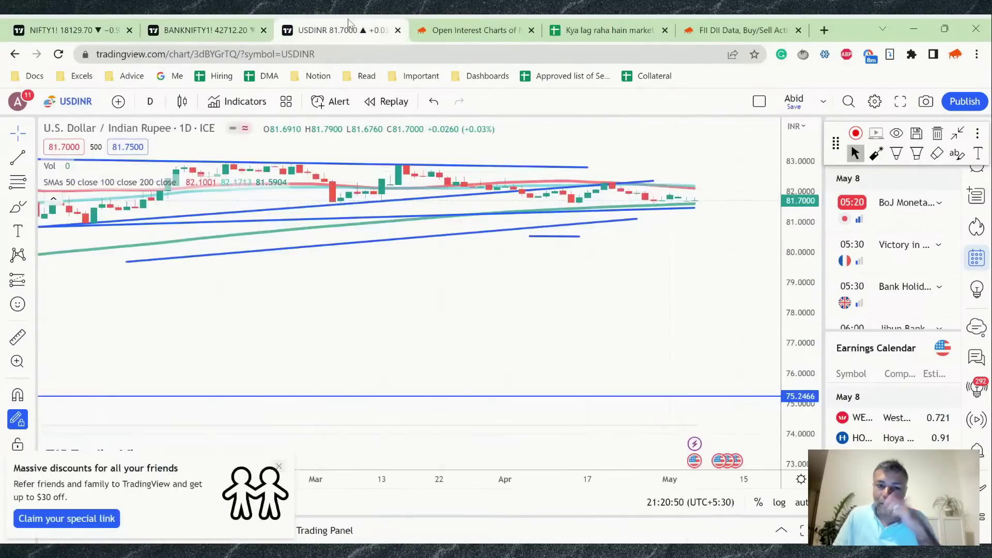
pyautogui.click(470, 30)
pyautogui.click(743, 29)
pyautogui.moveTo(742, 30); pyautogui.dragTo(608, 30)
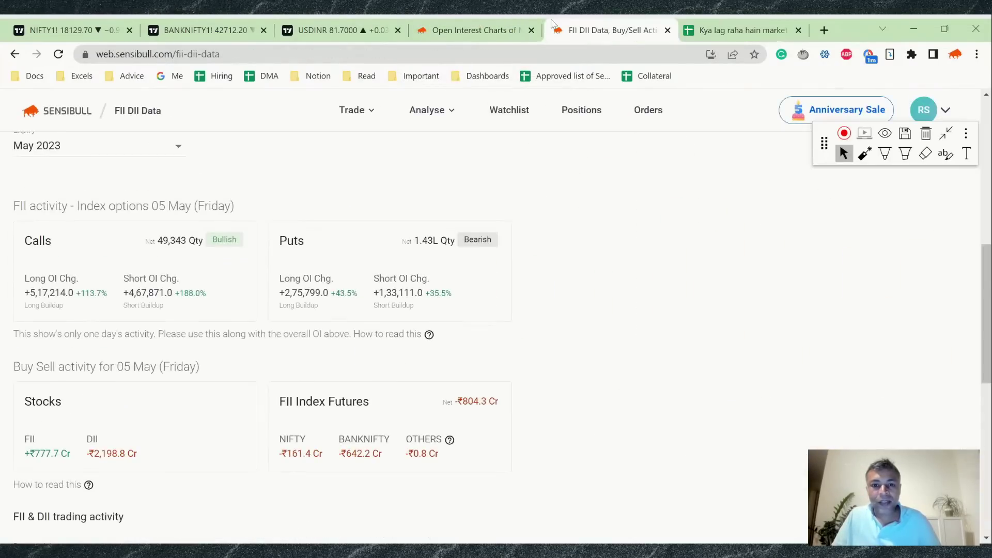
# Step: Examine the NIFTY weekly open interest change and total call and put open interest around strikes 18000 to 18200, including the PCR
pyautogui.click(475, 26)
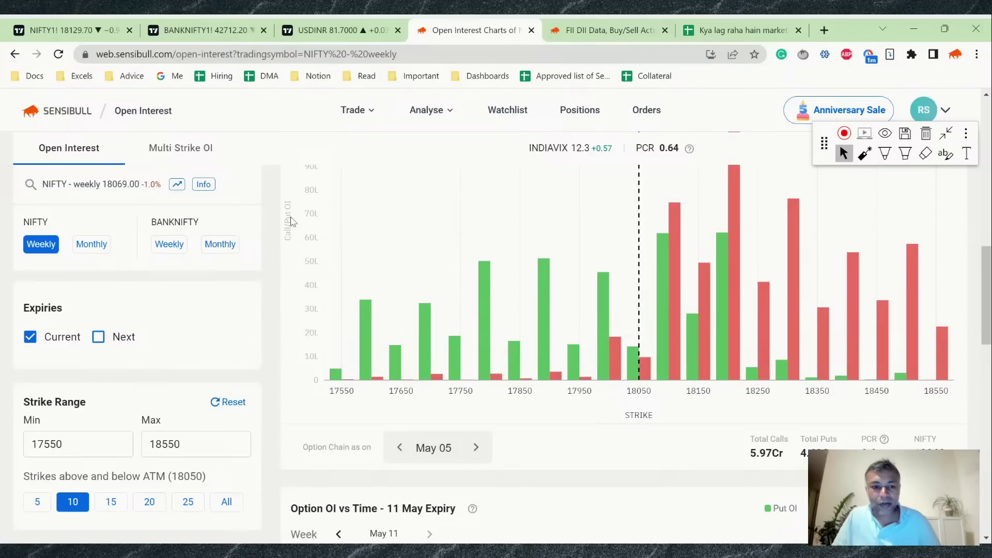
pyautogui.scroll(1, 305, 215)
pyautogui.scroll(5, 305, 215)
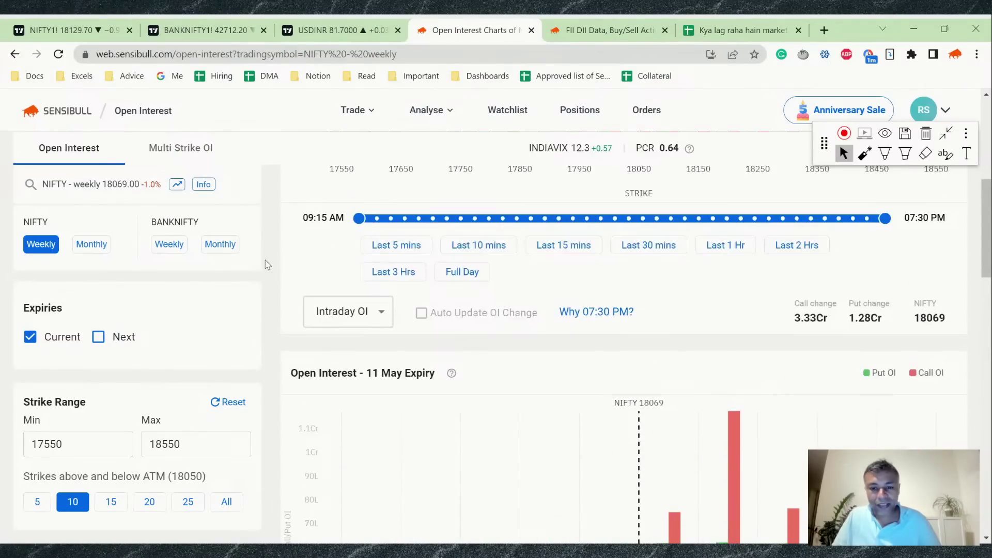
pyautogui.scroll(4, 279, 250)
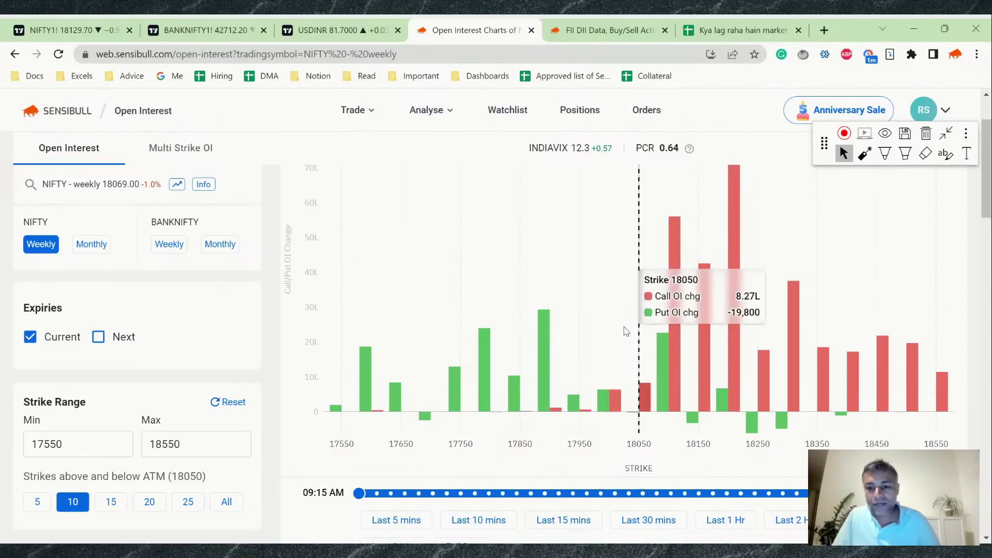
pyautogui.scroll(-3, 665, 455)
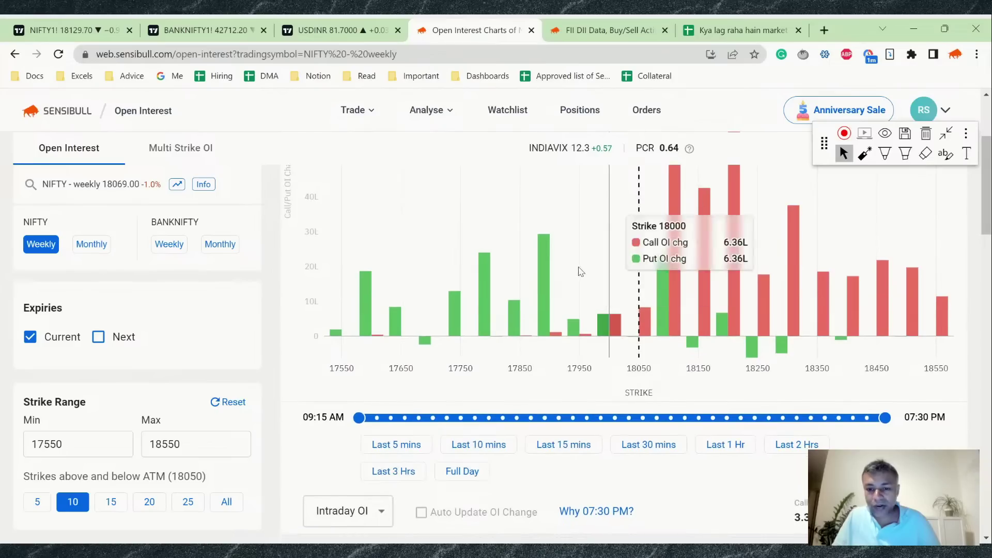
pyautogui.scroll(-6, 638, 395)
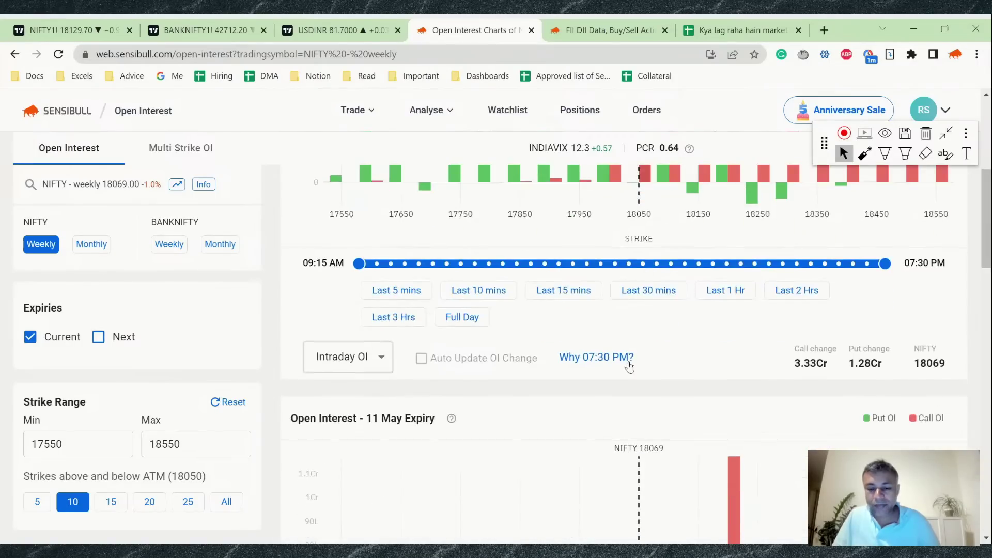
pyautogui.scroll(-7, 634, 399)
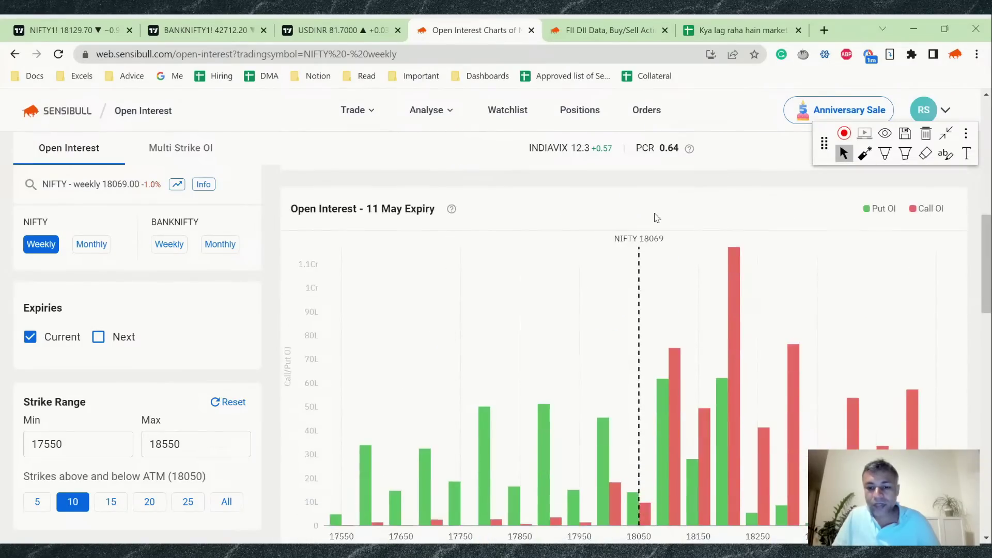
pyautogui.scroll(-2, 618, 345)
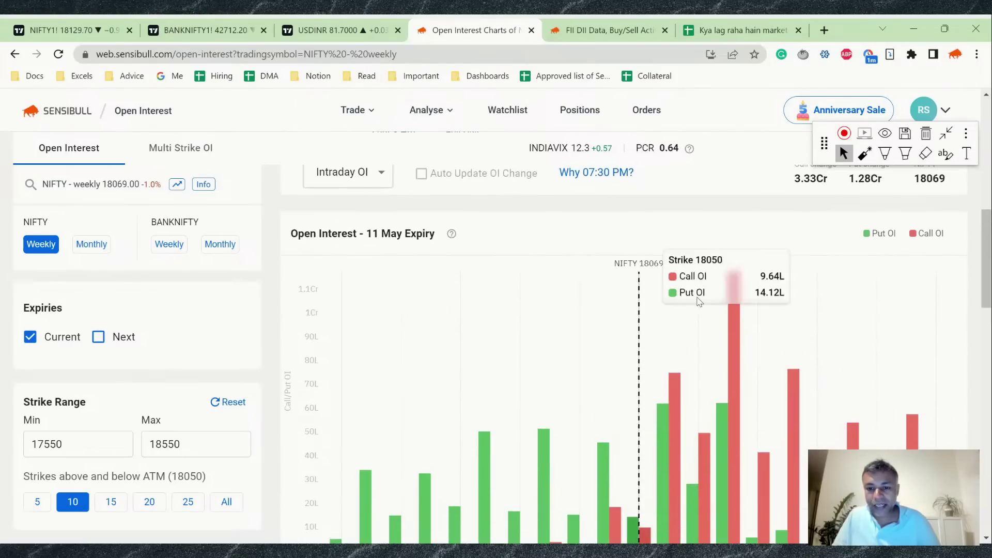
pyautogui.scroll(3, 692, 455)
pyautogui.scroll(-2, 594, 362)
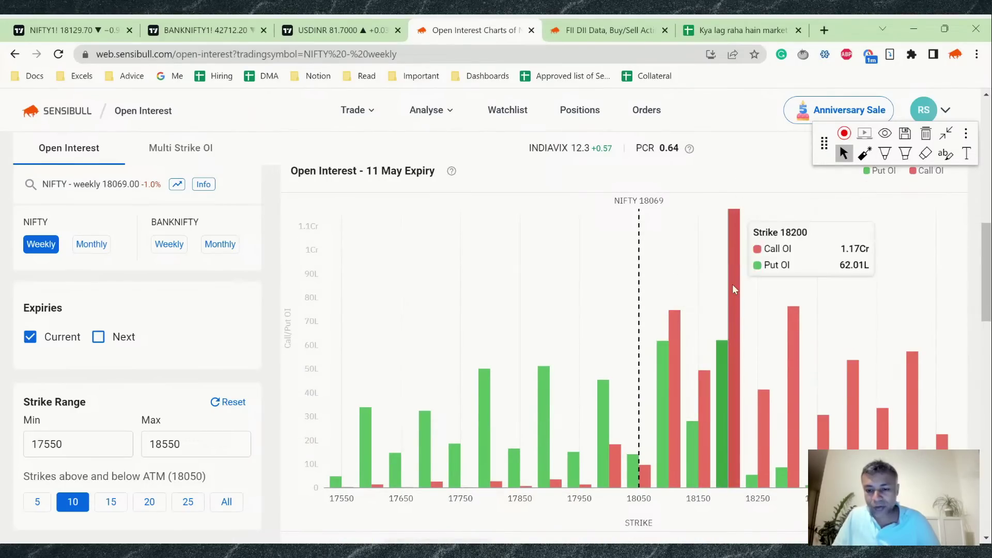
pyautogui.scroll(-2, 603, 310)
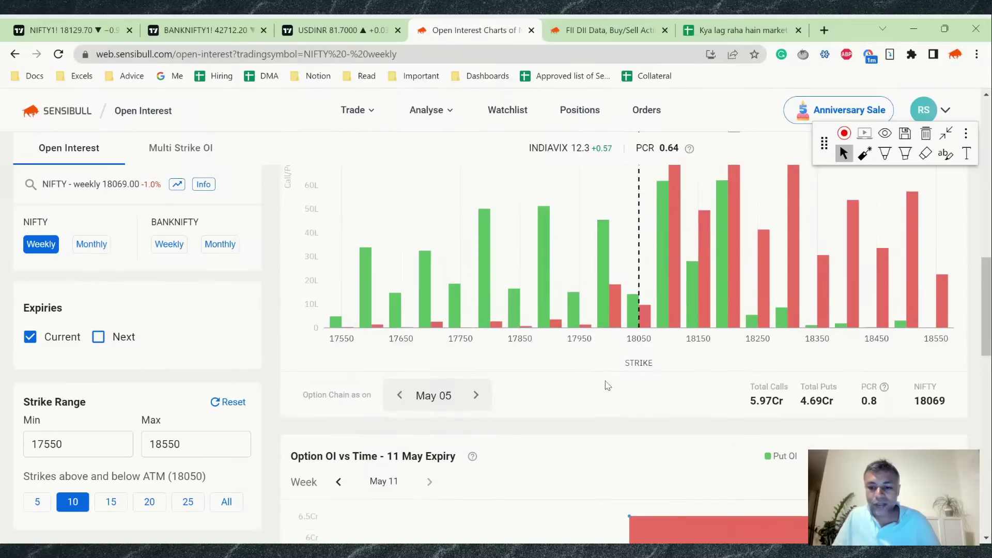
pyautogui.scroll(-2, 605, 383)
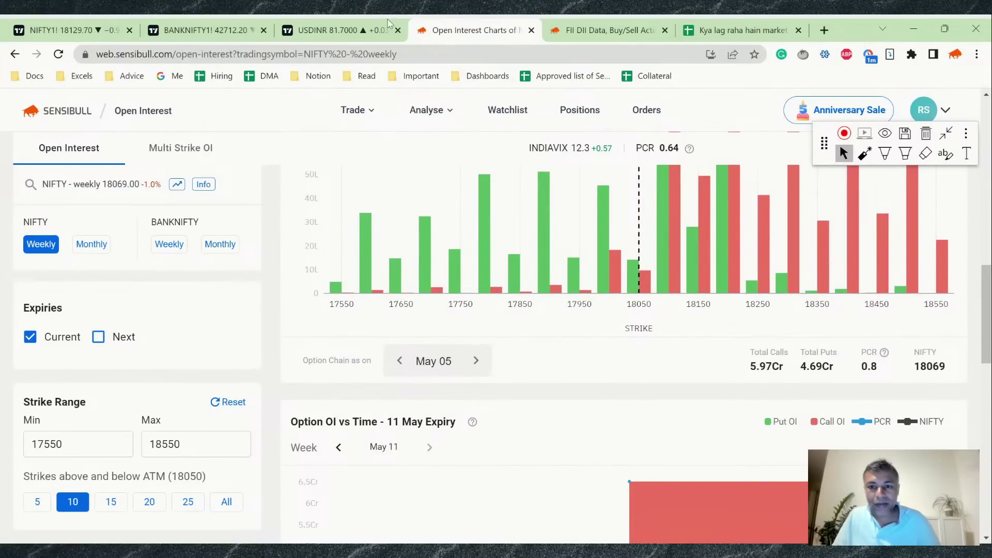
# Step: Open the market notes spreadsheet and review the OC and PCR entries for 6-May
pyautogui.click(757, 27)
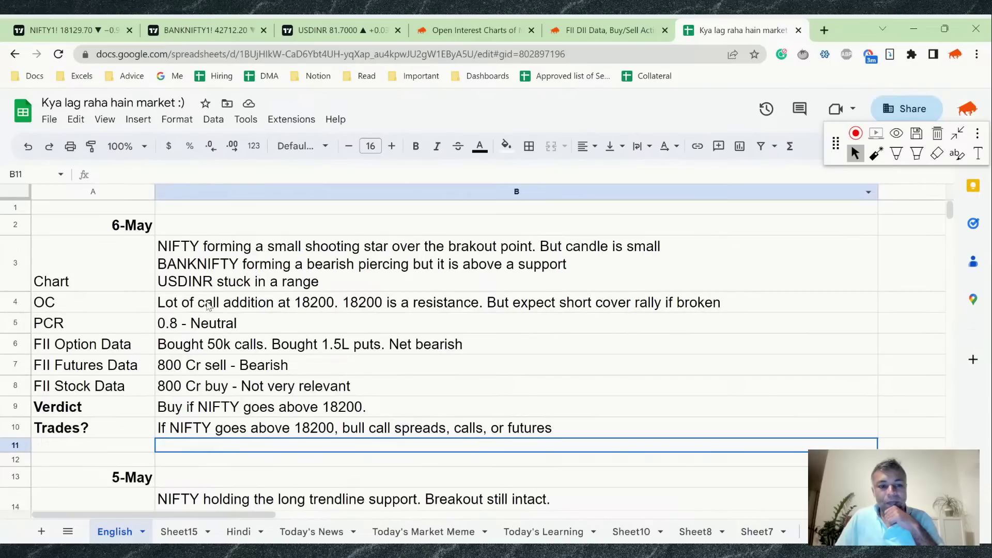
pyautogui.click(227, 305)
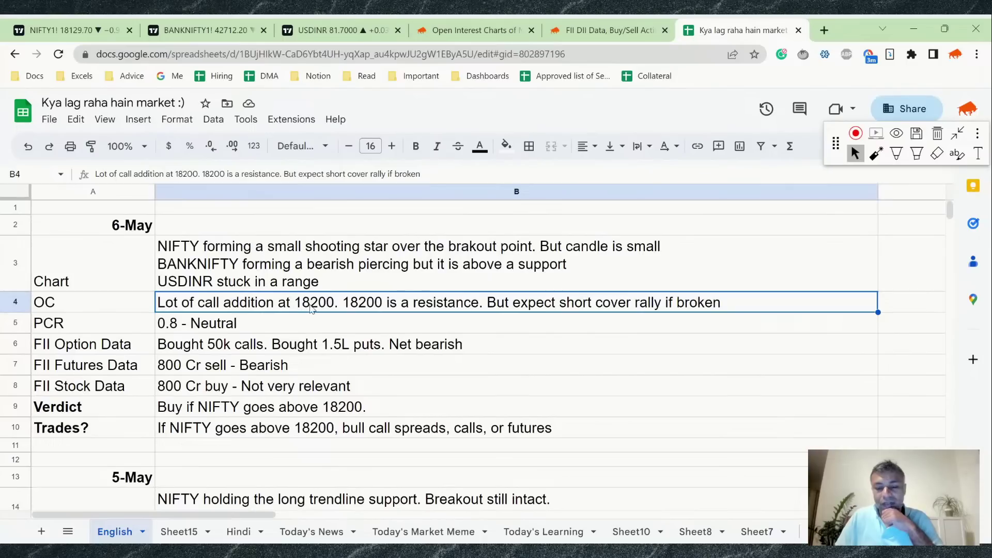
pyautogui.click(250, 322)
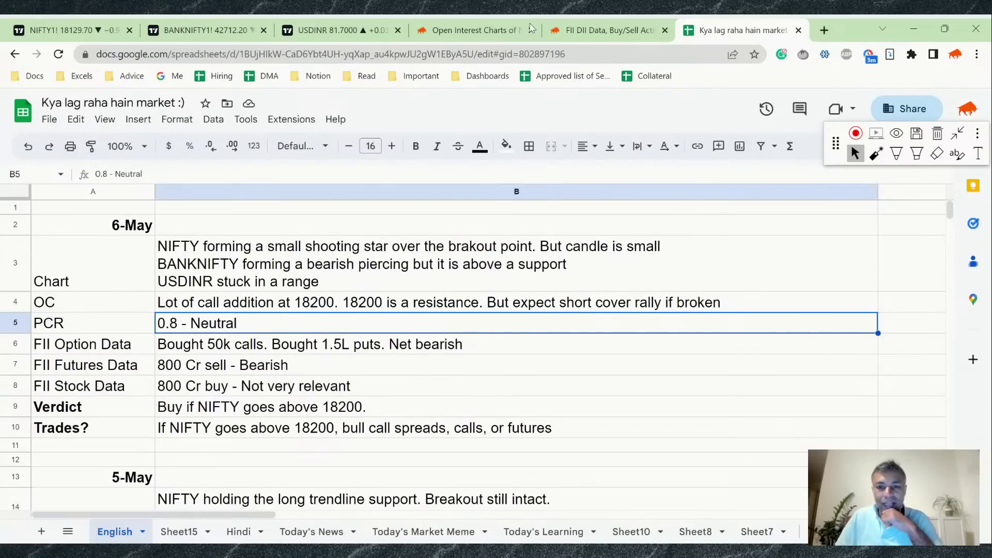
# Step: On the FII DII Data page, circle the net calls quantity in red, point an arrow to a handwritten 50K and add a green triangle
pyautogui.click(617, 23)
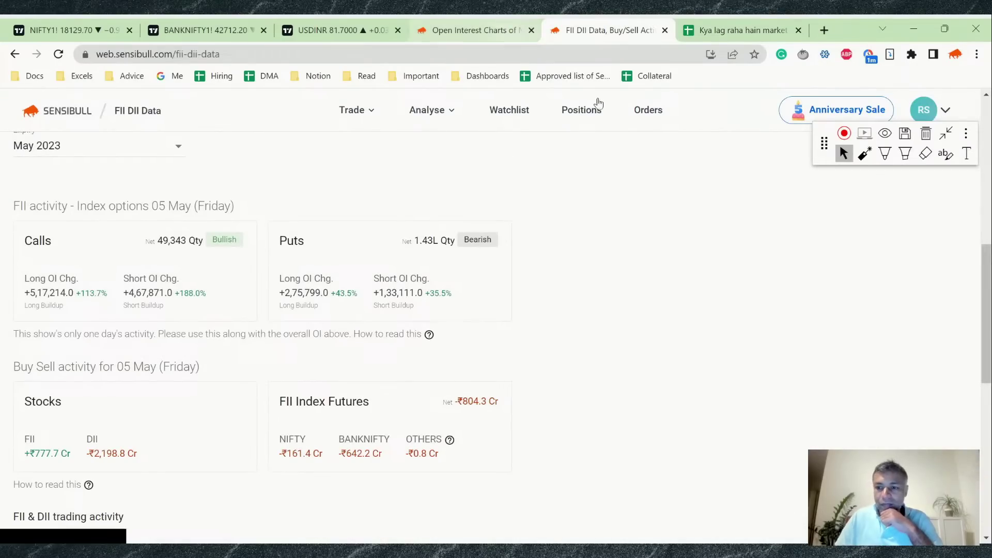
pyautogui.click(885, 154)
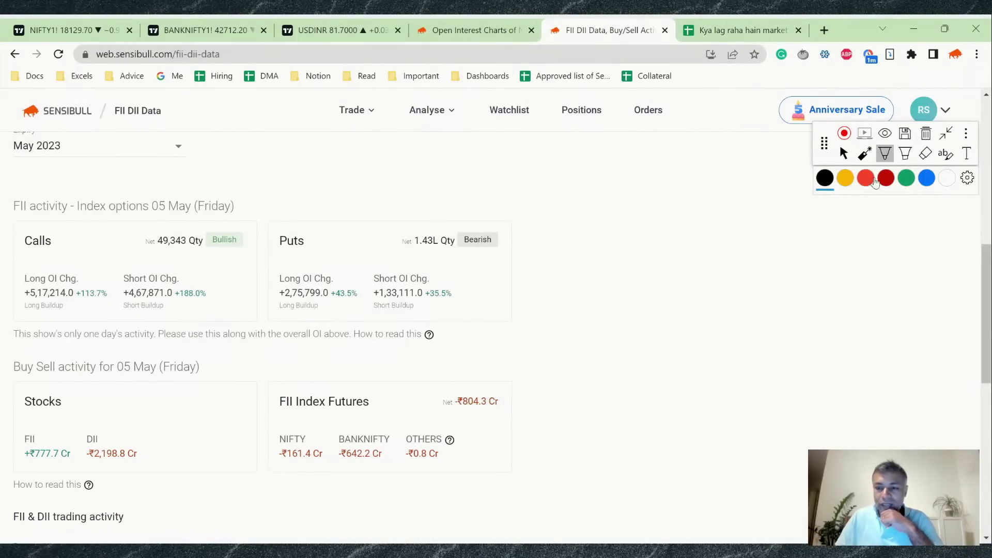
pyautogui.click(869, 179)
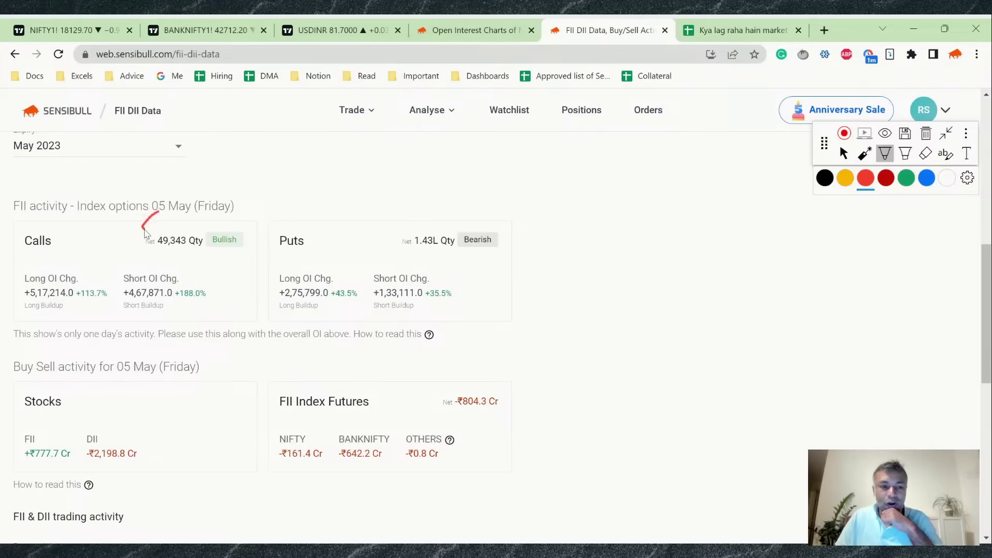
pyautogui.moveTo(145, 230)
pyautogui.mouseDown()
pyautogui.moveTo(207, 269)
pyautogui.moveTo(135, 235)
pyautogui.mouseUp()
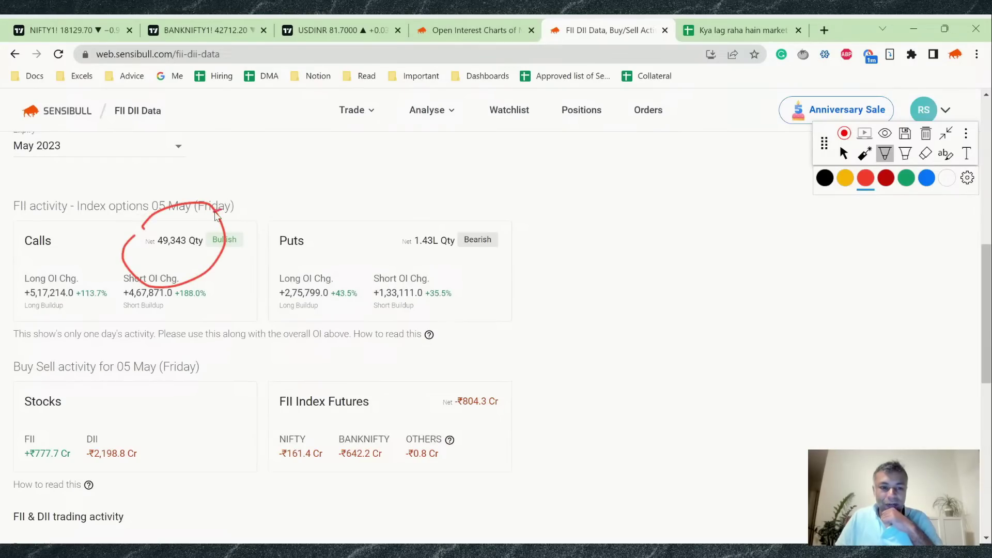
pyautogui.moveTo(227, 209)
pyautogui.mouseDown()
pyautogui.moveTo(260, 188)
pyautogui.moveTo(254, 201)
pyautogui.mouseUp()
pyautogui.moveTo(261, 184); pyautogui.dragTo(319, 175)
pyautogui.click(907, 178)
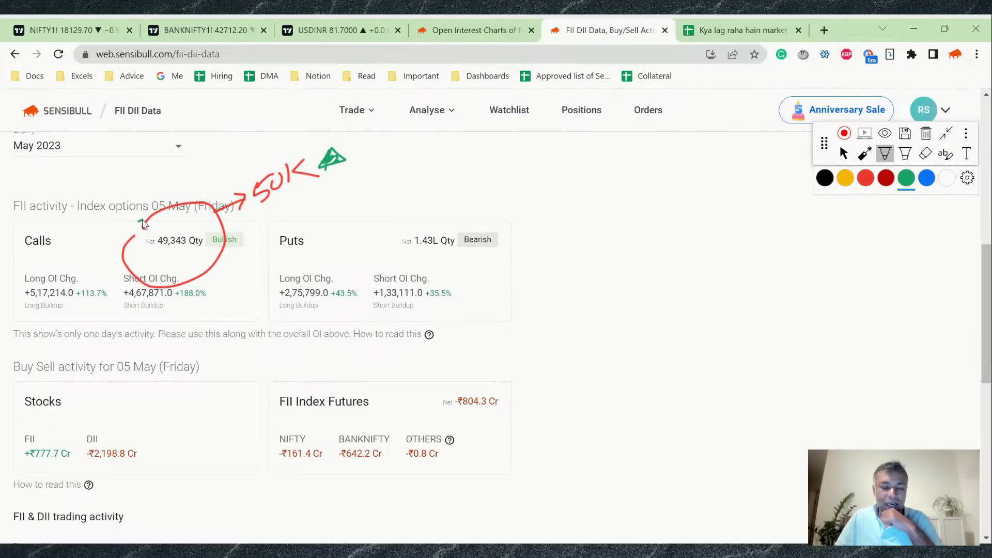
# Step: Circle the net calls quantity again in green and retrace the handwritten 50K in green
pyautogui.moveTo(198, 202); pyautogui.dragTo(145, 223)
pyautogui.moveTo(214, 248); pyautogui.dragTo(165, 286)
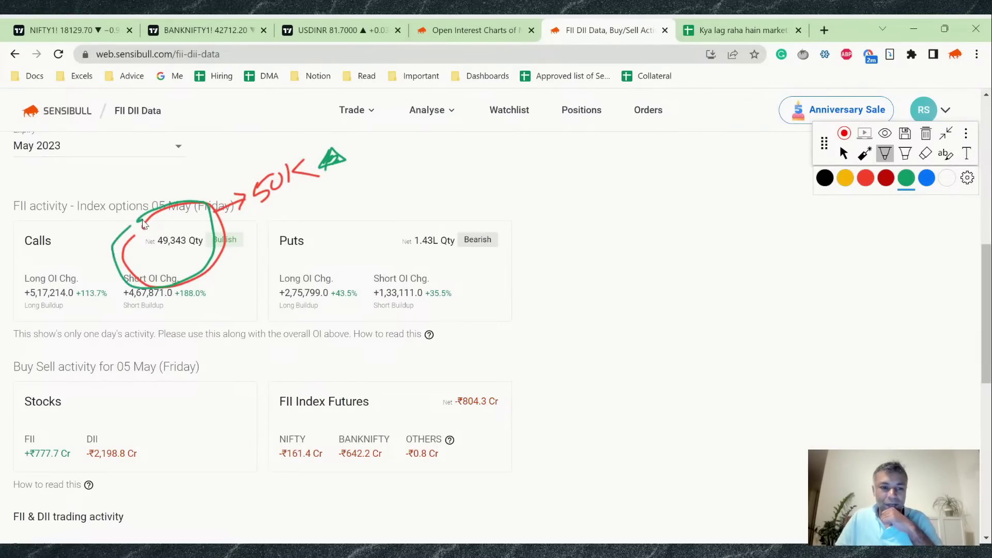
pyautogui.moveTo(143, 224); pyautogui.dragTo(143, 273)
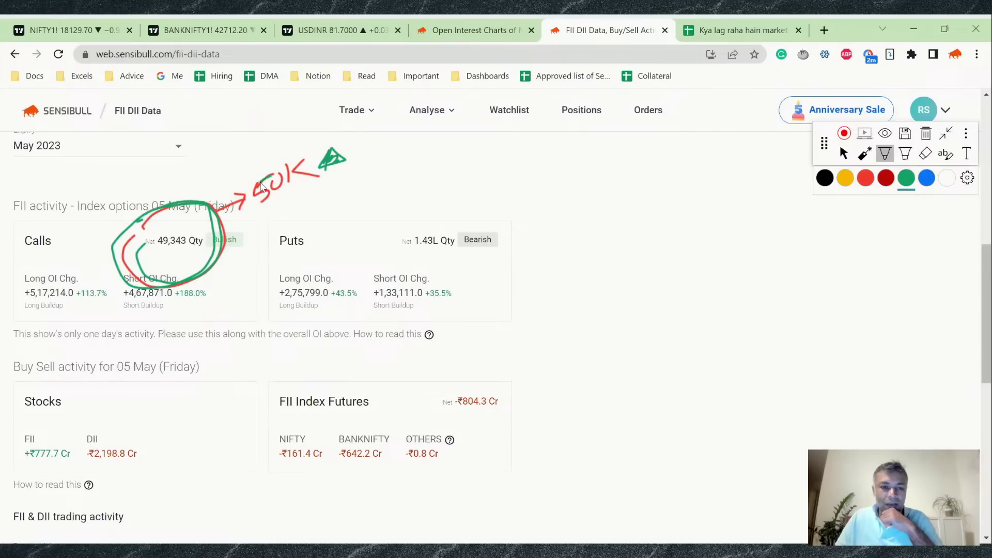
pyautogui.moveTo(272, 175); pyautogui.dragTo(296, 169)
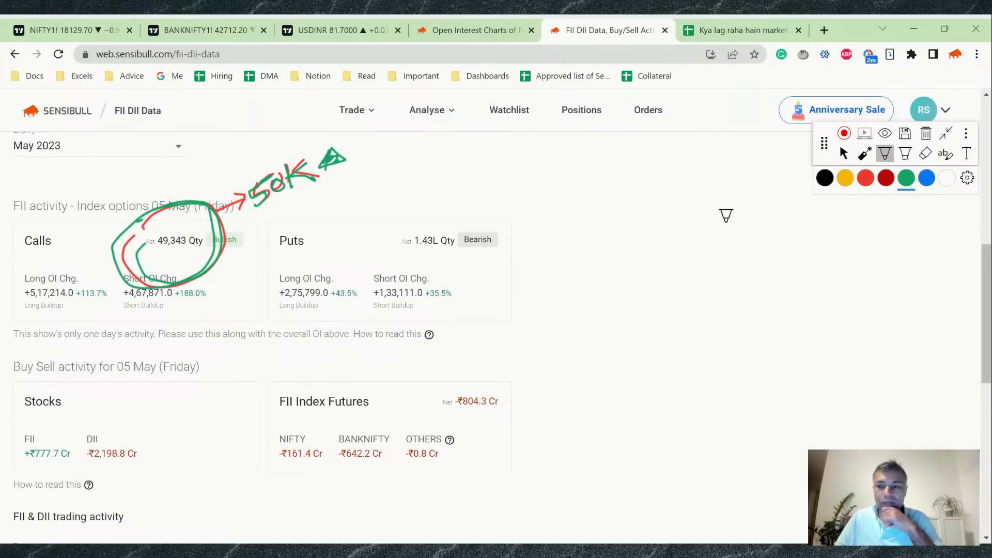
# Step: Circle the net puts quantity in dark red, point an arrow to 150K with a shaded down triangle, and write Bearish below
pyautogui.click(886, 178)
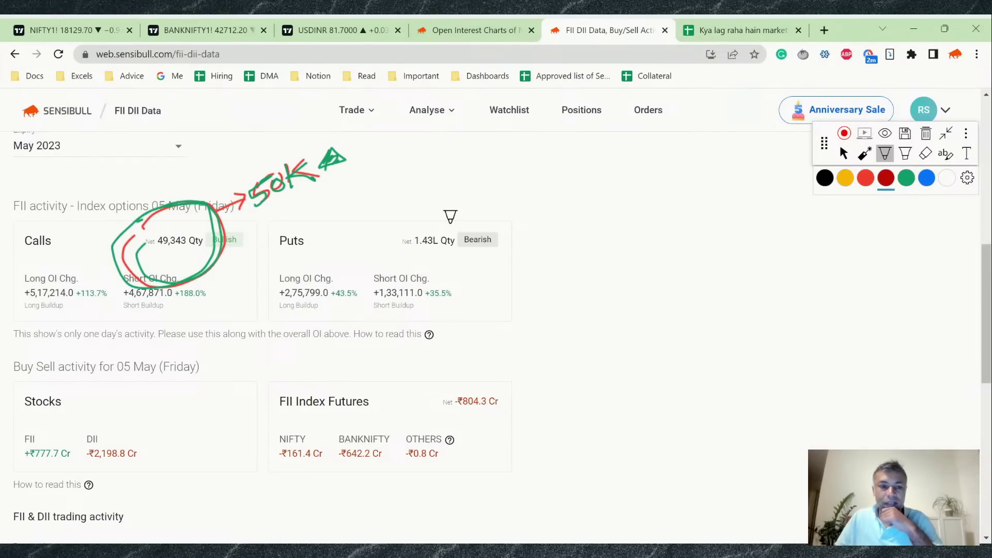
pyautogui.moveTo(419, 211); pyautogui.dragTo(511, 217)
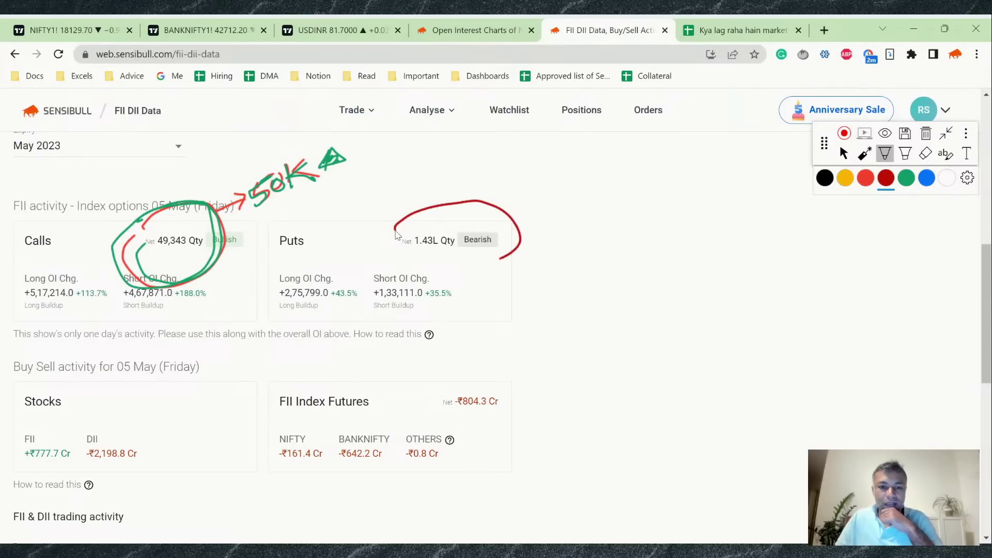
pyautogui.moveTo(499, 259)
pyautogui.mouseDown()
pyautogui.moveTo(385, 259)
pyautogui.moveTo(419, 220)
pyautogui.mouseUp()
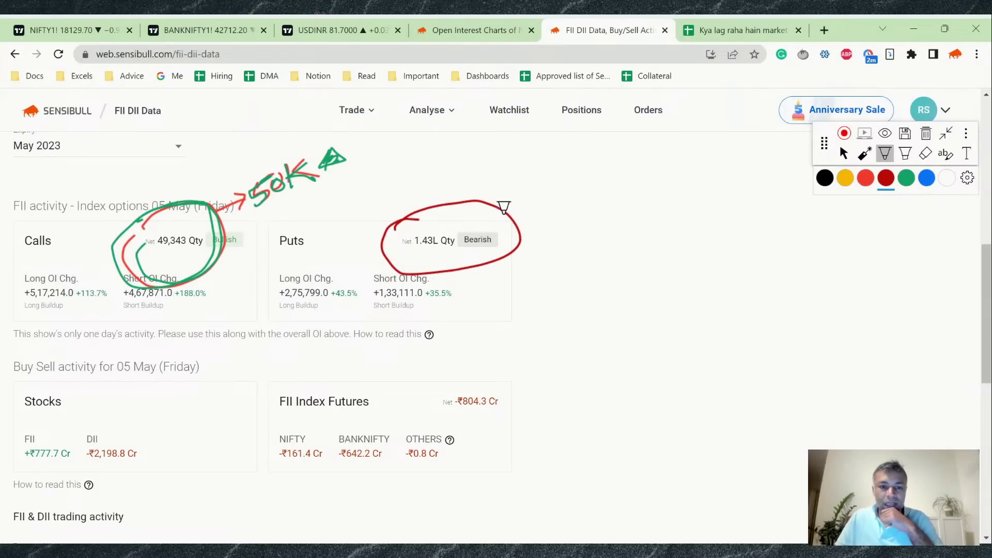
pyautogui.moveTo(504, 207)
pyautogui.mouseDown()
pyautogui.moveTo(538, 202)
pyautogui.moveTo(530, 220)
pyautogui.mouseUp()
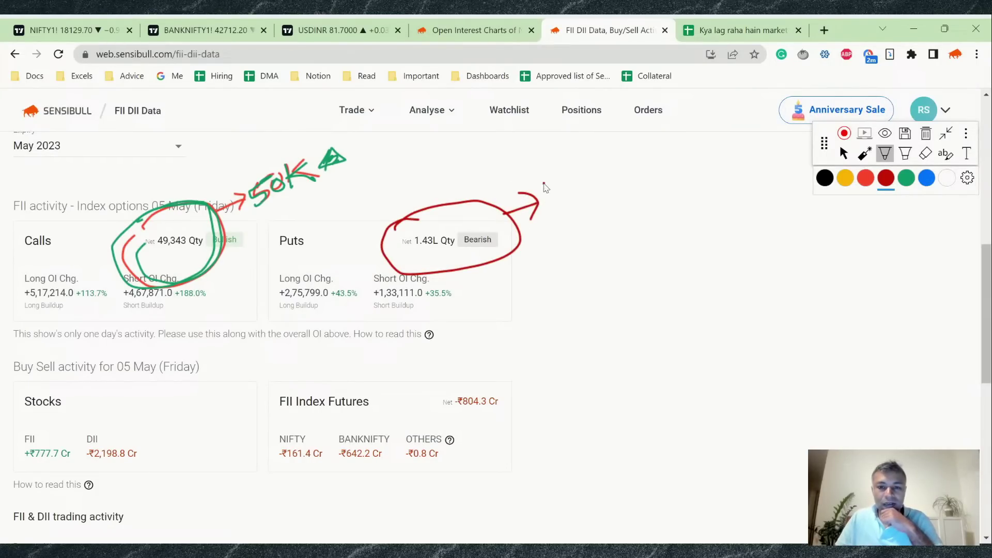
pyautogui.moveTo(558, 187); pyautogui.dragTo(575, 182)
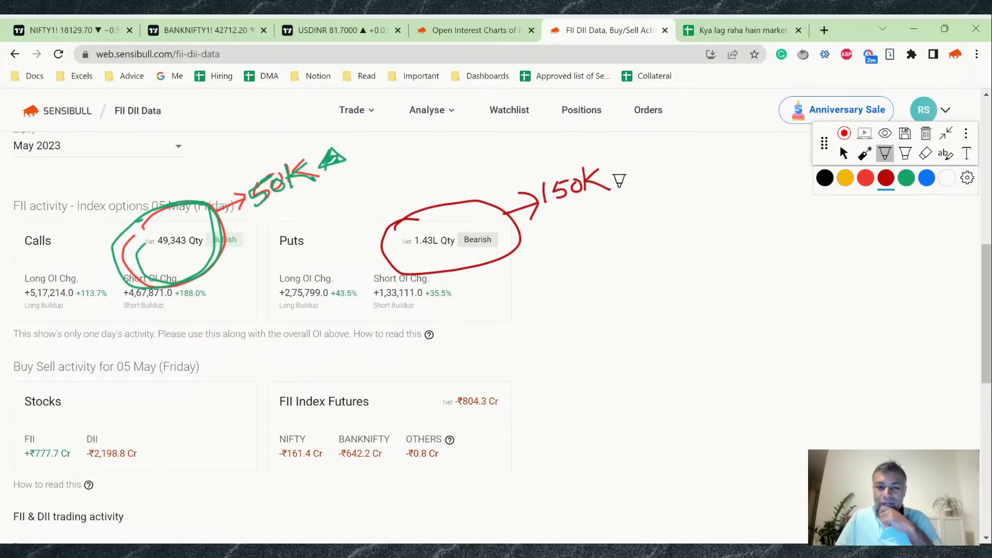
pyautogui.moveTo(616, 174)
pyautogui.mouseDown()
pyautogui.moveTo(634, 166)
pyautogui.moveTo(627, 187)
pyautogui.mouseUp()
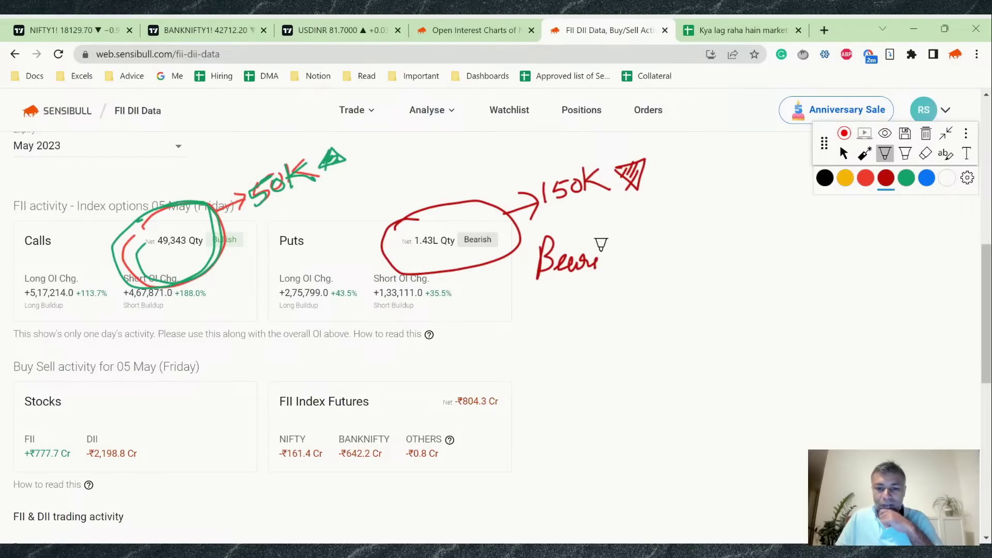
pyautogui.moveTo(623, 243); pyautogui.dragTo(636, 266)
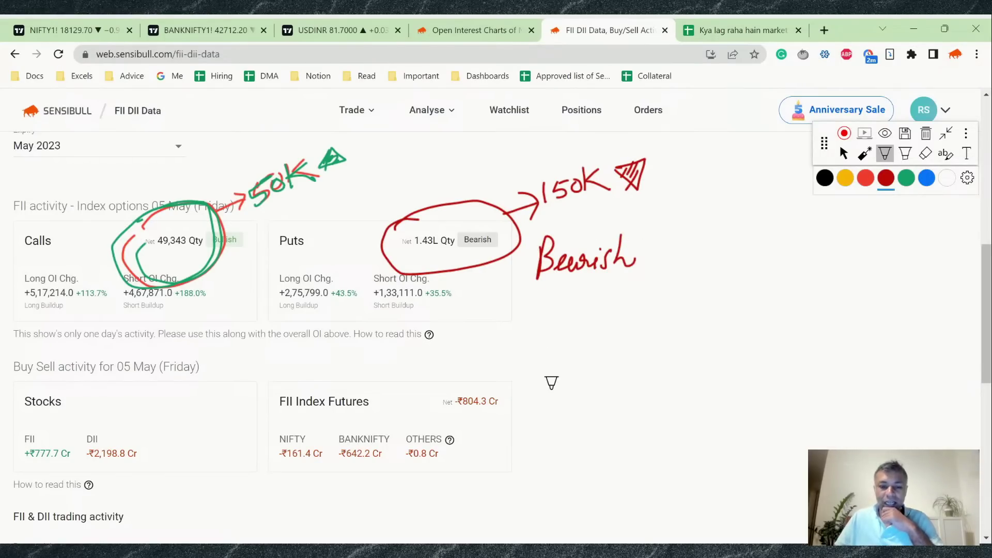
# Step: Circle the net FII Index Futures figure in dark red and point an arrow to a handwritten Bearish
pyautogui.moveTo(459, 364)
pyautogui.mouseDown()
pyautogui.moveTo(537, 367)
pyautogui.moveTo(542, 383)
pyautogui.mouseUp()
pyautogui.moveTo(563, 359)
pyautogui.mouseDown()
pyautogui.moveTo(564, 377)
pyautogui.moveTo(635, 357)
pyautogui.mouseUp()
pyautogui.moveTo(632, 325); pyautogui.dragTo(661, 348)
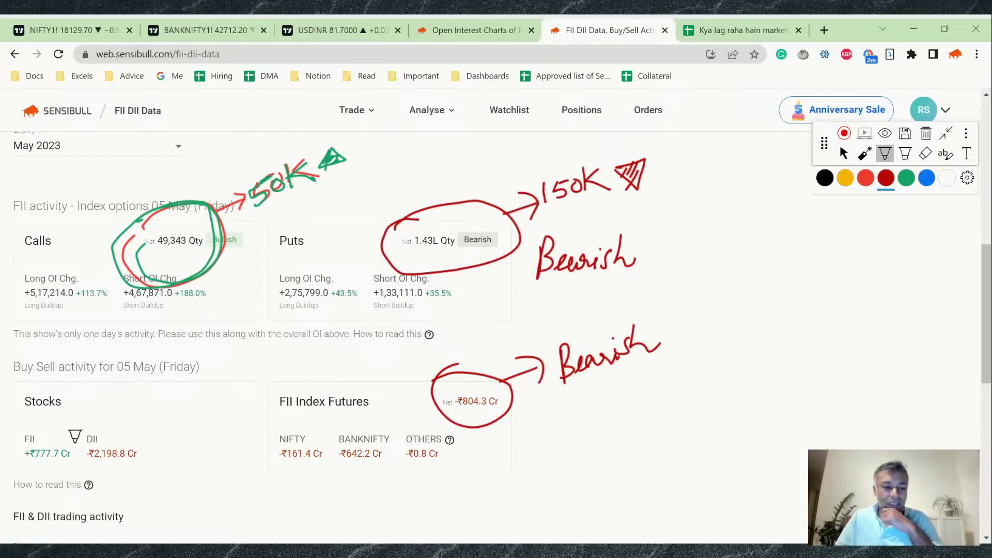
# Step: Circle the FII stocks figure in dark red, point an arrow to a handwritten irrelevant, and check the daily trading activity table
pyautogui.moveTo(22, 446)
pyautogui.mouseDown()
pyautogui.moveTo(32, 423)
pyautogui.moveTo(6, 461)
pyautogui.moveTo(20, 430)
pyautogui.mouseUp()
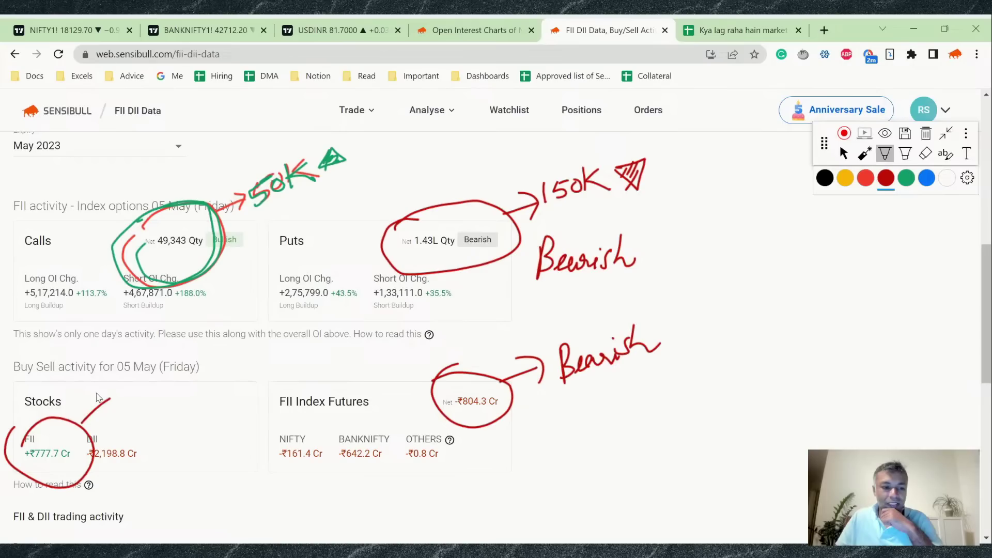
pyautogui.moveTo(96, 394); pyautogui.dragTo(109, 413)
pyautogui.moveTo(124, 391)
pyautogui.mouseDown()
pyautogui.moveTo(132, 402)
pyautogui.moveTo(150, 392)
pyautogui.mouseUp()
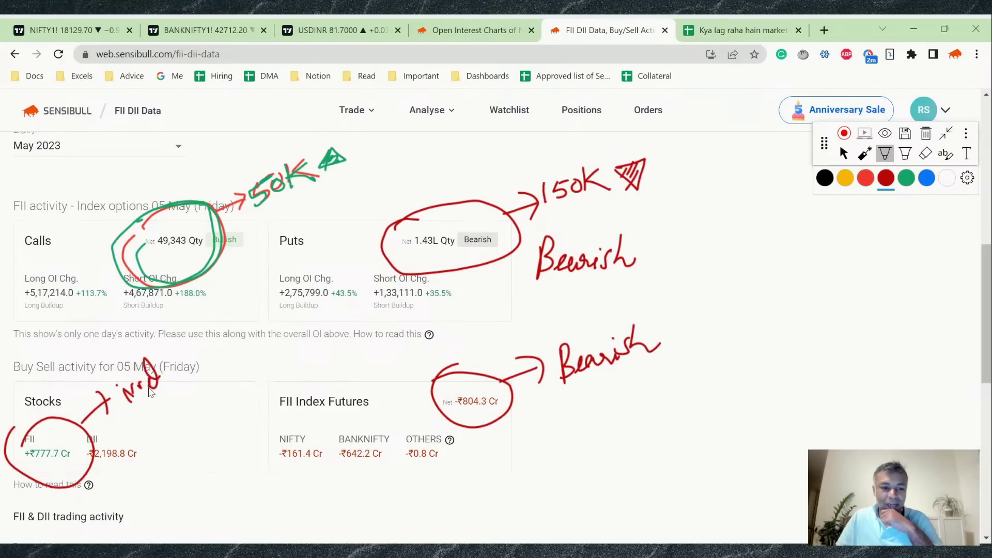
pyautogui.moveTo(198, 365); pyautogui.dragTo(232, 339)
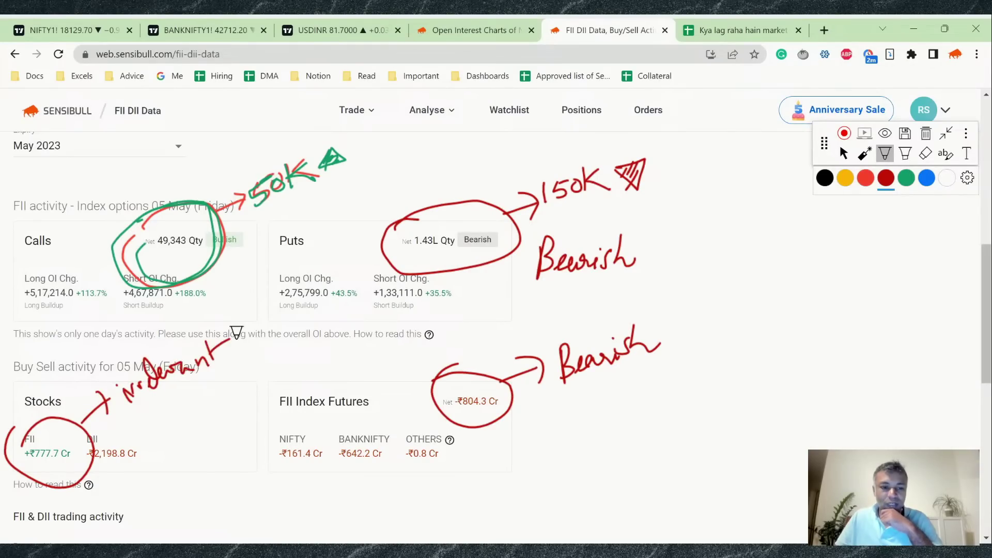
pyautogui.scroll(-5, 286, 385)
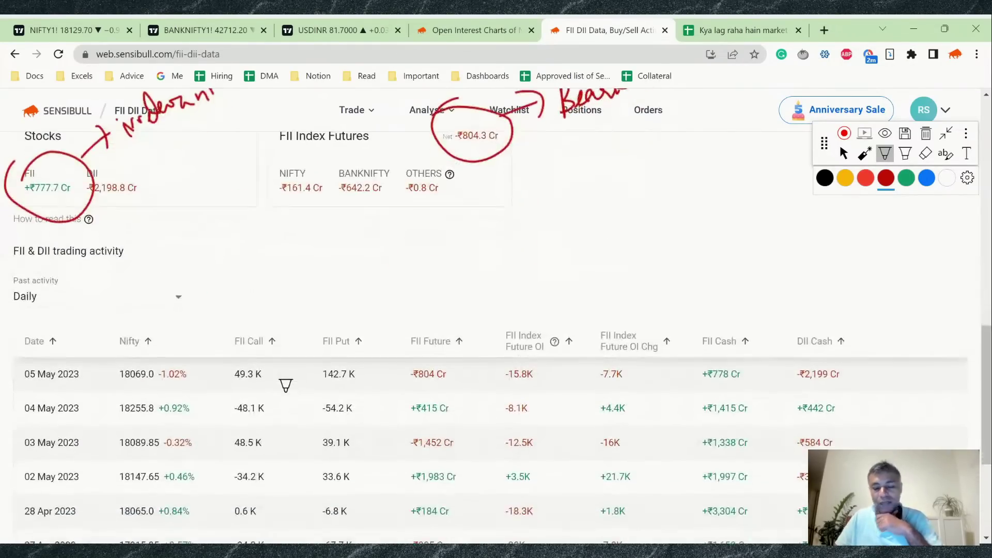
pyautogui.scroll(5, 285, 385)
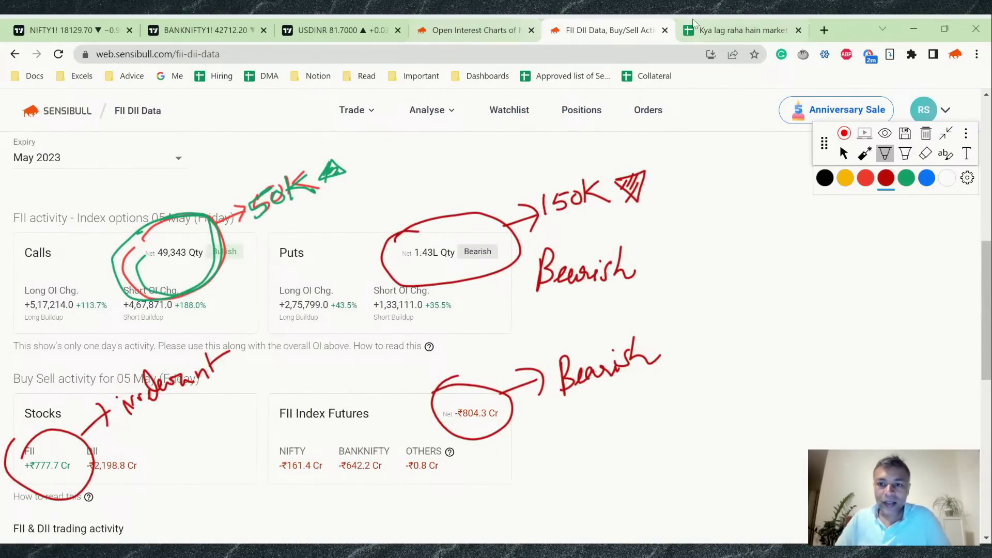
# Step: Review the FII Stock Data and Verdict entries for 6-May in the market notes spreadsheet and return to the NIFTY1! chart
pyautogui.click(739, 30)
pyautogui.click(321, 383)
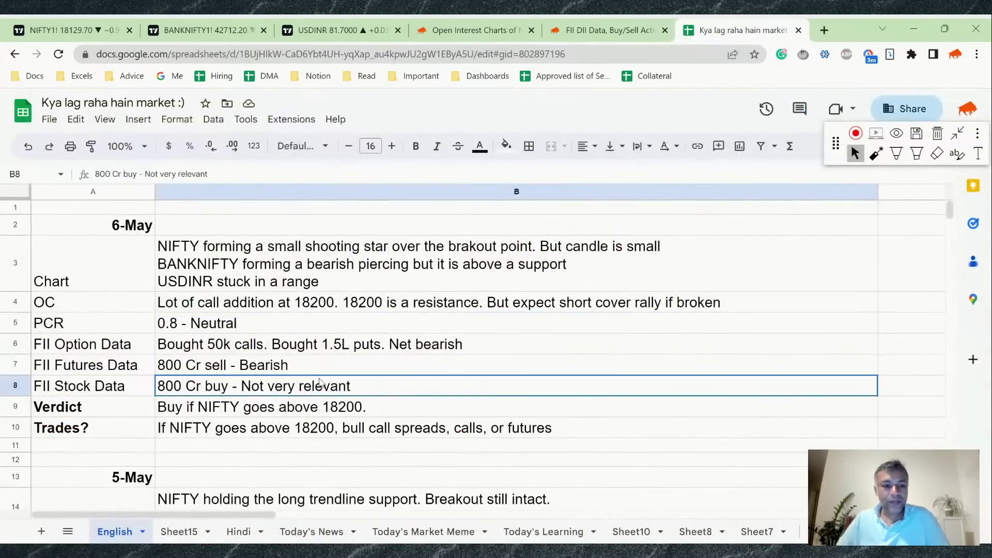
pyautogui.press('Down')
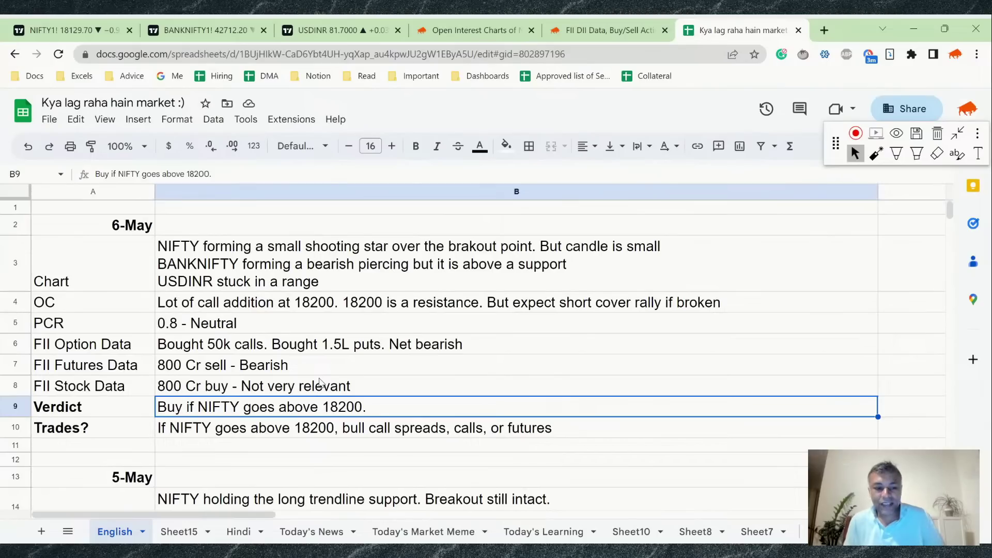
pyautogui.press('Return')
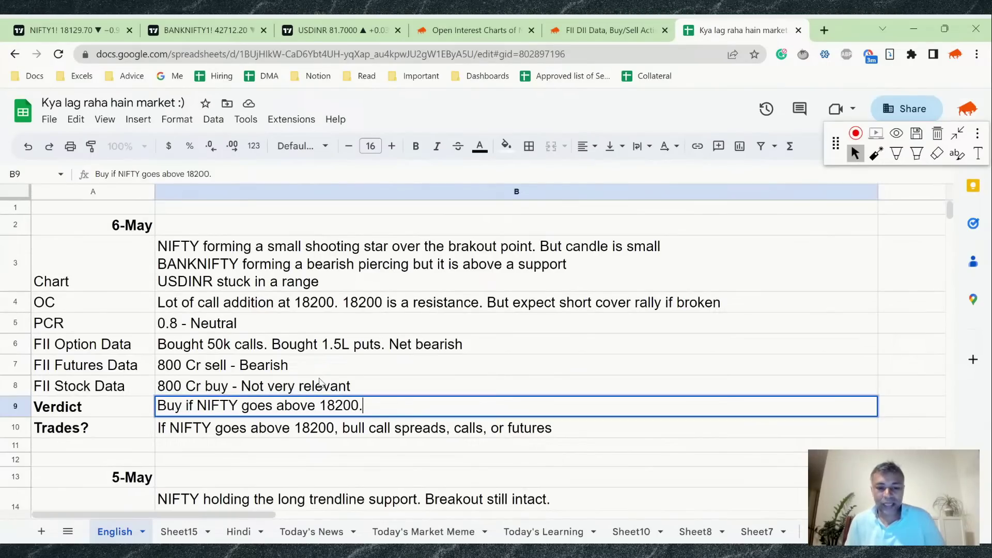
pyautogui.press('Escape')
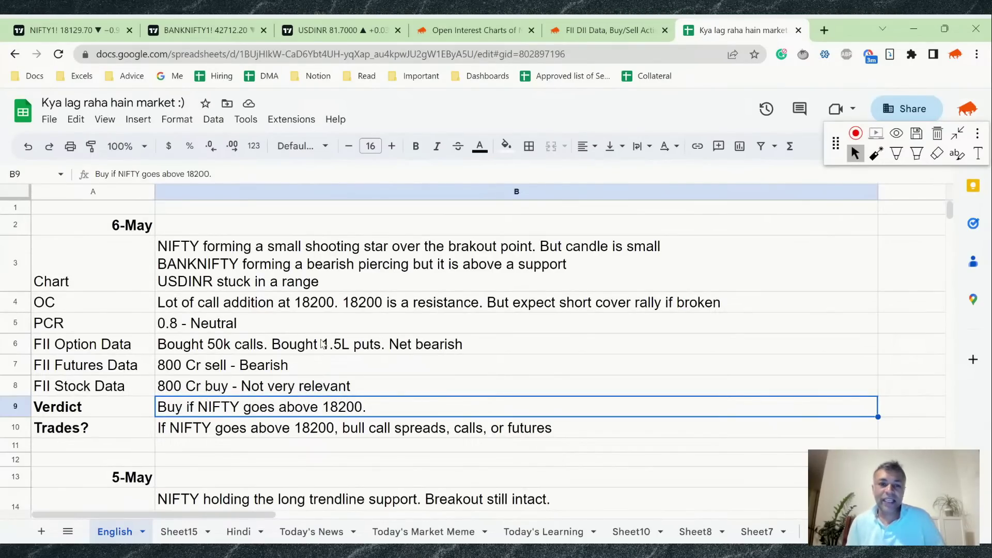
pyautogui.click(67, 30)
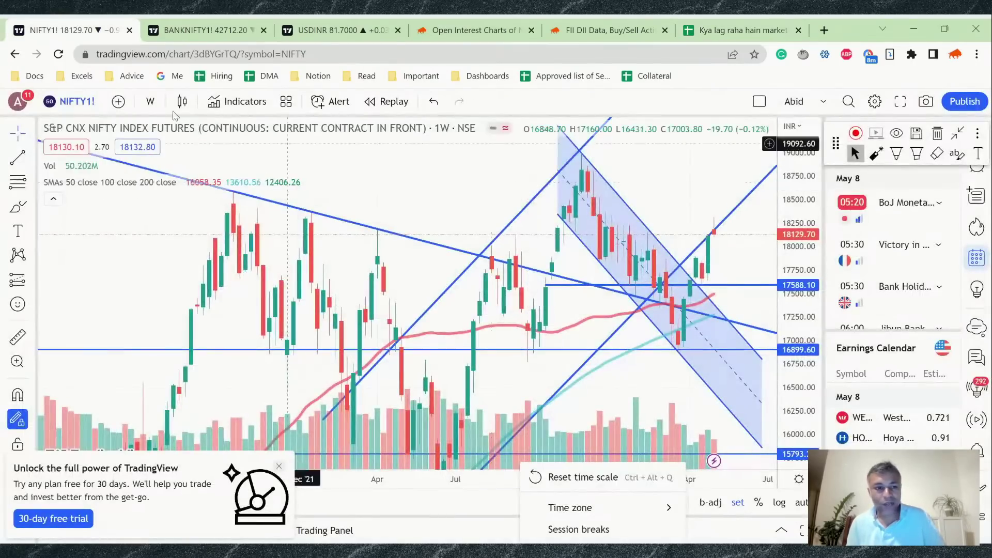
pyautogui.click(77, 101)
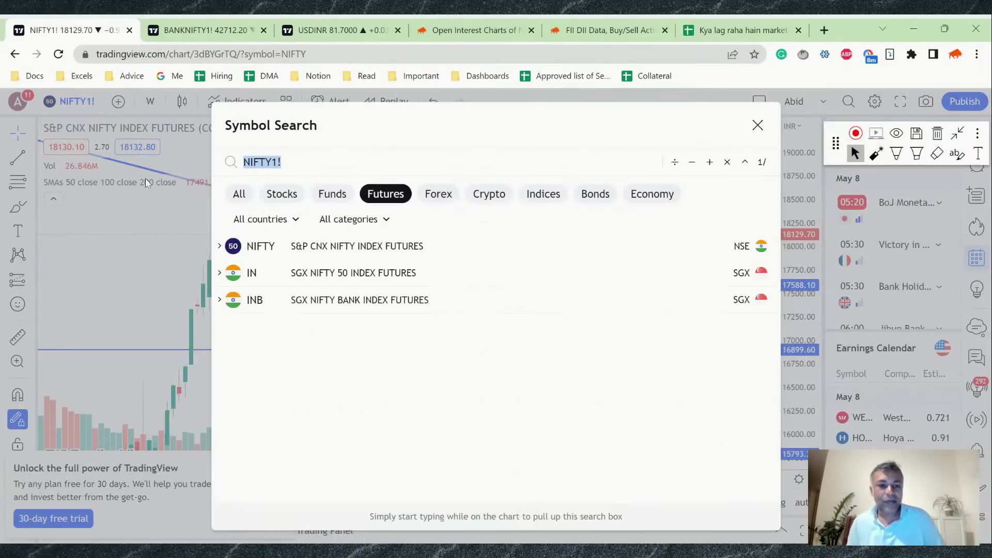
pyautogui.click(282, 194)
pyautogui.press('Escape')
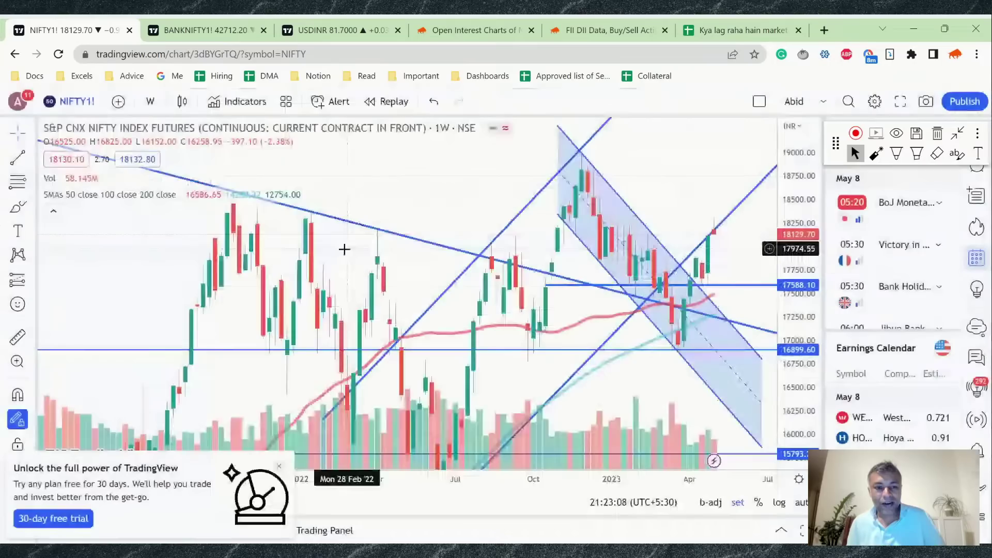
# Step: Set the NIFTY1! chart to the daily timeframe and trace the rising trendline near the recent candles in blue and green
pyautogui.click(151, 101)
pyautogui.click(197, 412)
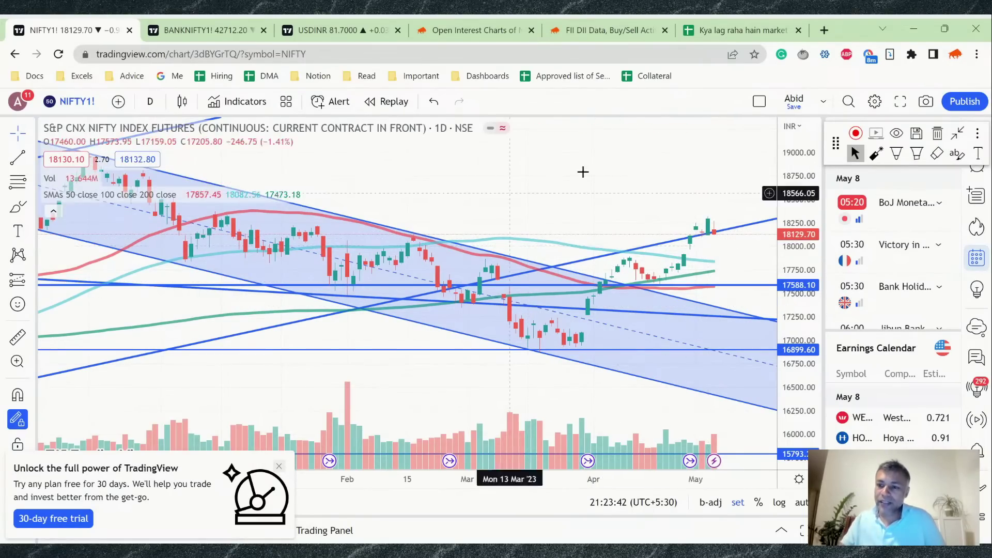
pyautogui.click(896, 152)
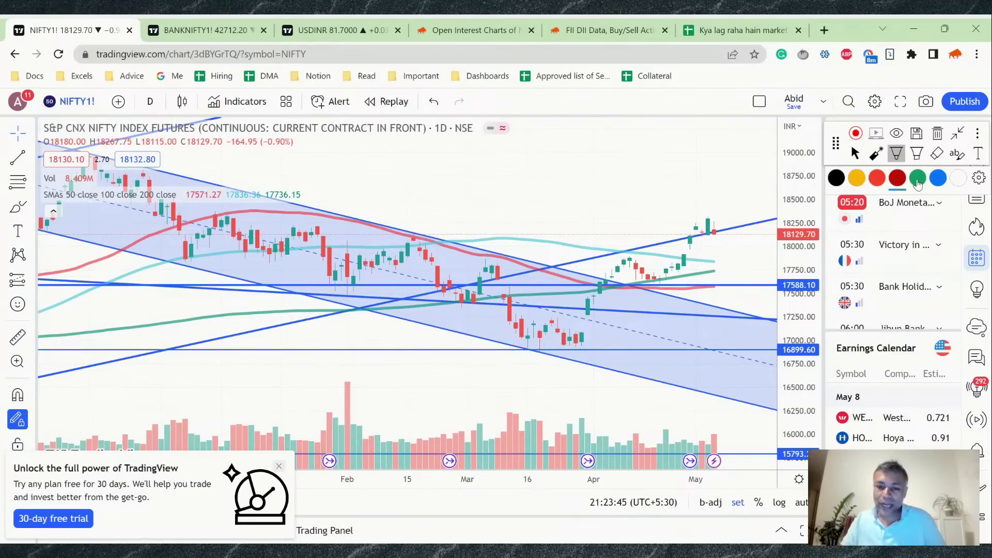
pyautogui.moveTo(553, 269); pyautogui.dragTo(630, 250)
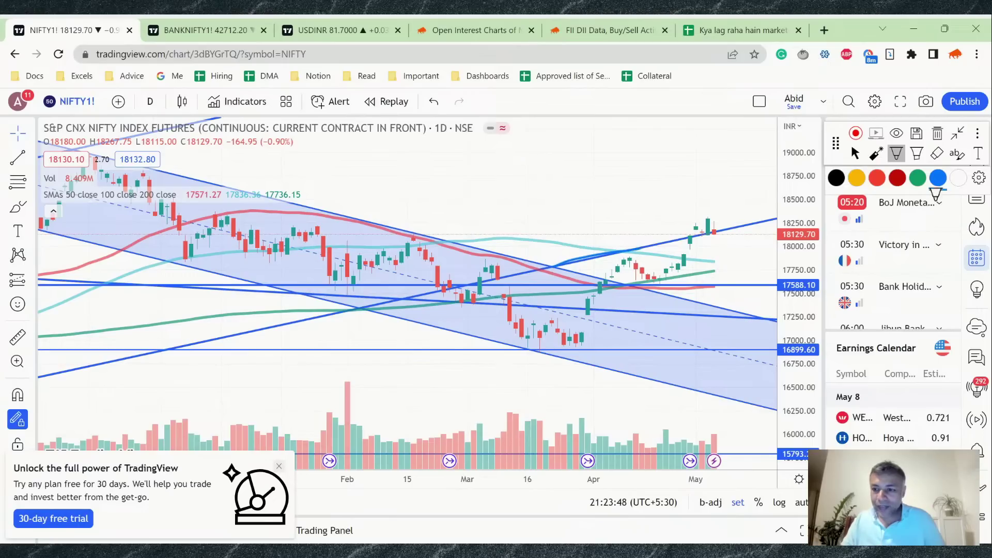
pyautogui.click(918, 178)
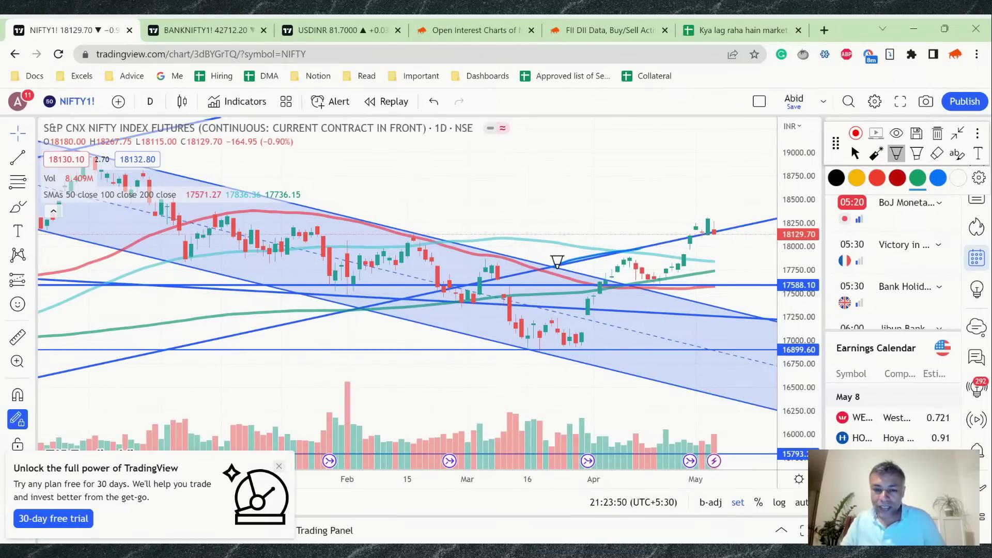
pyautogui.moveTo(545, 269); pyautogui.dragTo(777, 217)
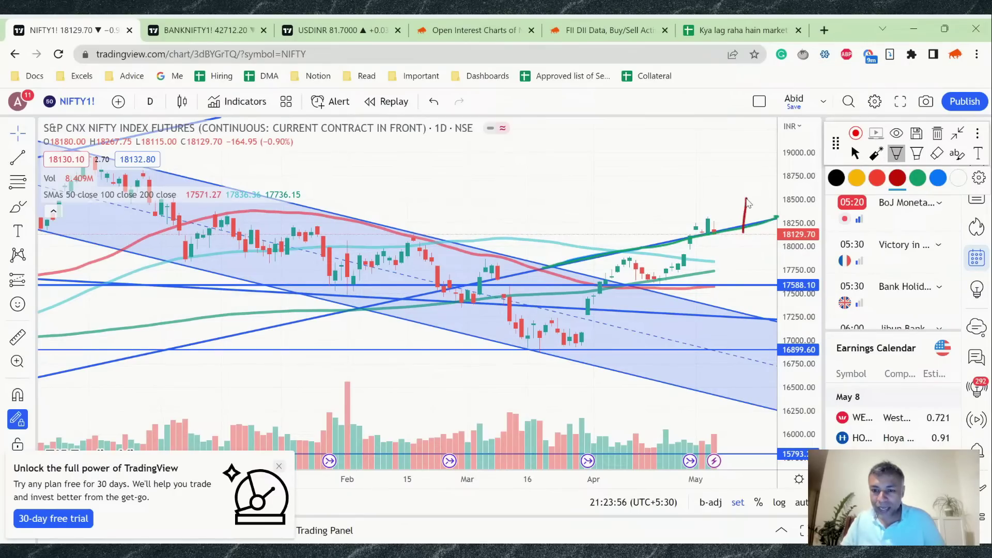
# Step: Draw a dark red outlined down arrow beside the latest candle and mark the levels below it with dark red horizontal lines
pyautogui.moveTo(739, 248); pyautogui.dragTo(758, 251)
pyautogui.moveTo(764, 196); pyautogui.dragTo(743, 228)
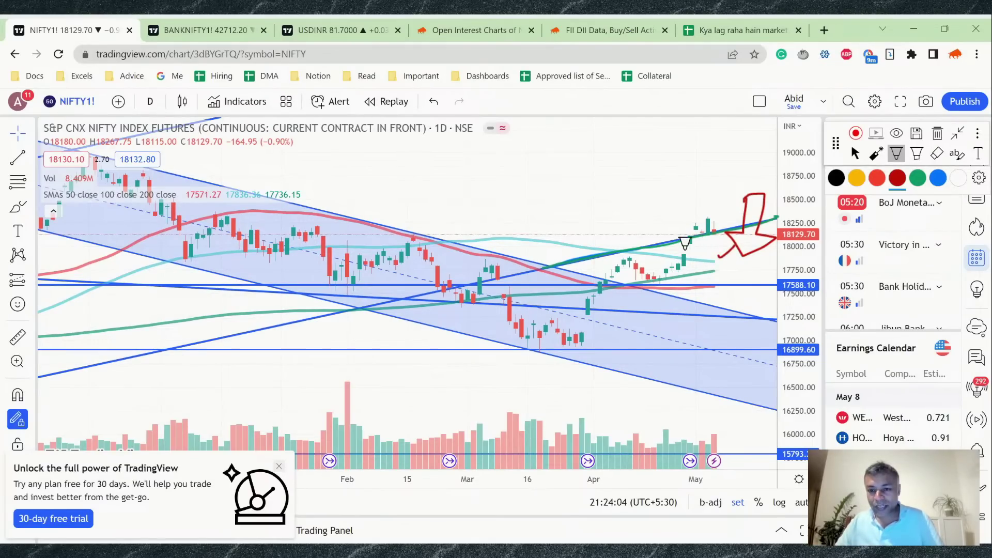
pyautogui.moveTo(683, 249)
pyautogui.mouseDown()
pyautogui.moveTo(731, 245)
pyautogui.moveTo(758, 283)
pyautogui.mouseUp()
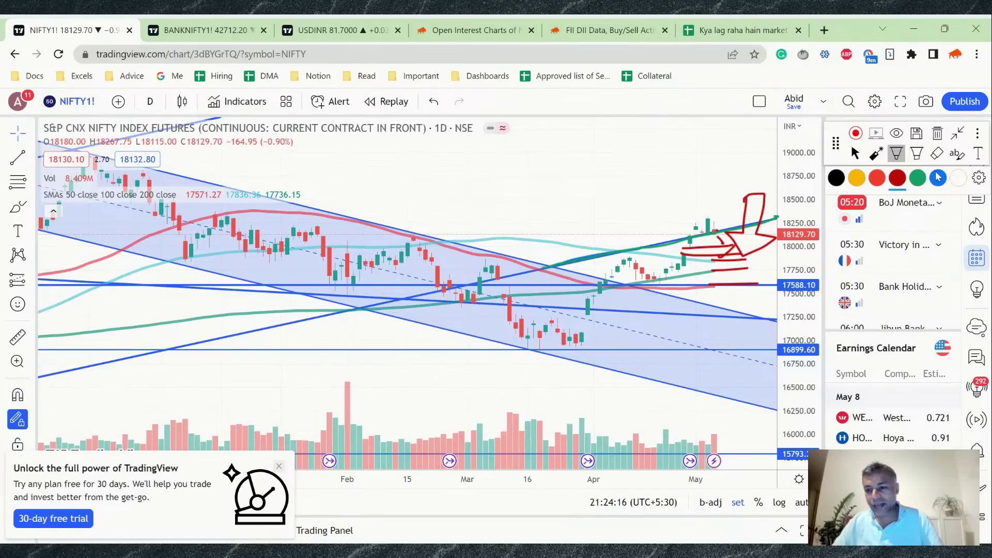
# Step: Draw a shaded green up arrow above the latest candles and circle it in green
pyautogui.click(918, 178)
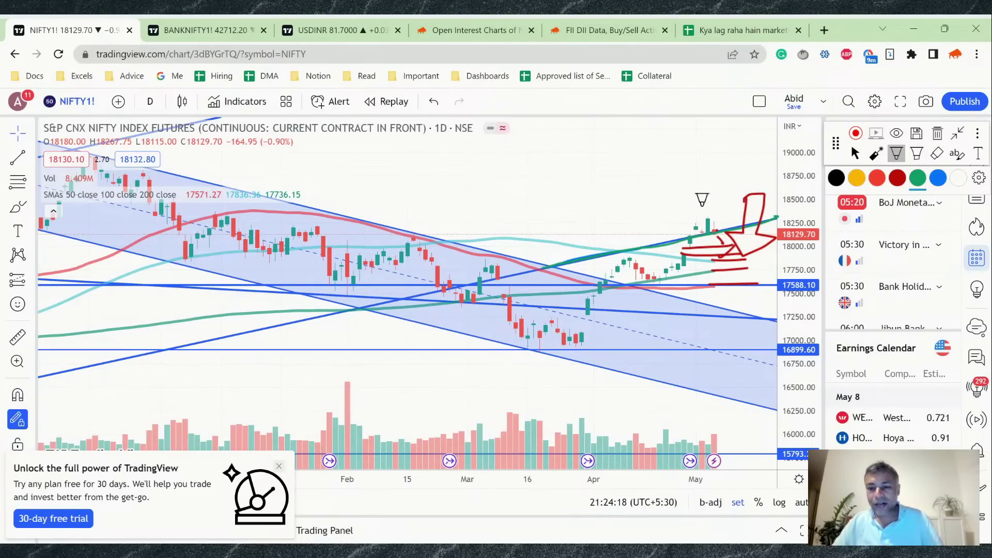
pyautogui.moveTo(696, 211)
pyautogui.mouseDown()
pyautogui.moveTo(717, 172)
pyautogui.moveTo(738, 164)
pyautogui.moveTo(698, 205)
pyautogui.moveTo(721, 156)
pyautogui.moveTo(739, 175)
pyautogui.mouseUp()
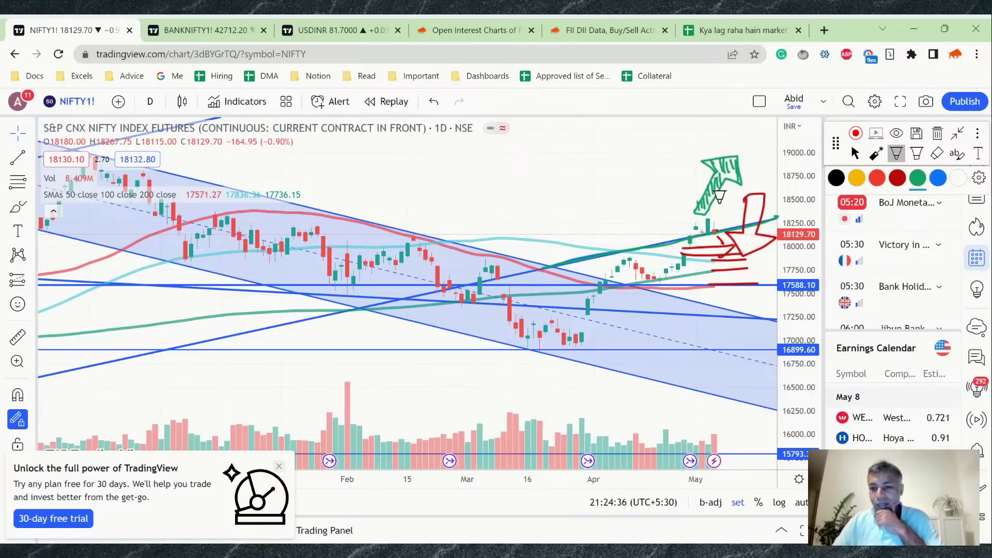
pyautogui.moveTo(686, 159)
pyautogui.mouseDown()
pyautogui.moveTo(678, 184)
pyautogui.moveTo(758, 173)
pyautogui.moveTo(664, 204)
pyautogui.moveTo(670, 179)
pyautogui.mouseUp()
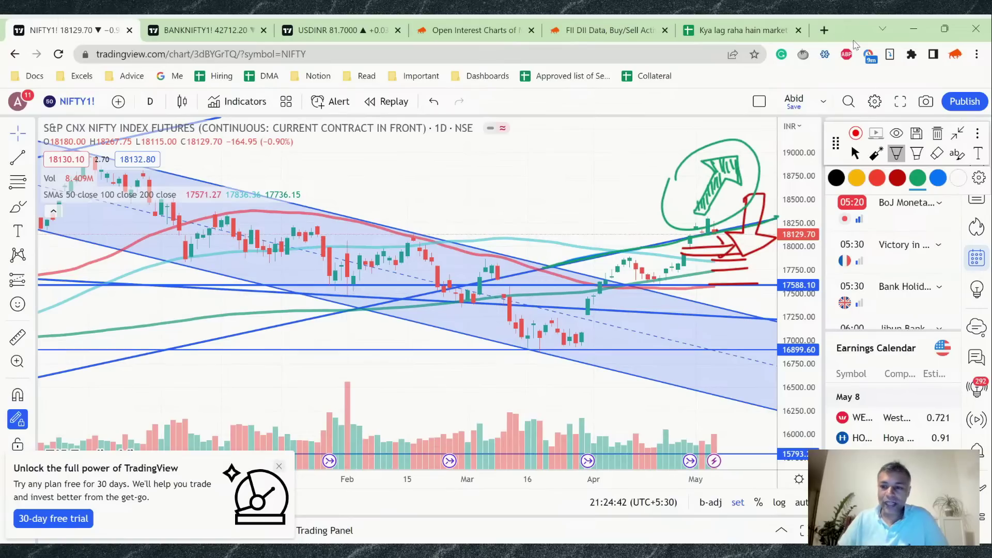
pyautogui.click(856, 154)
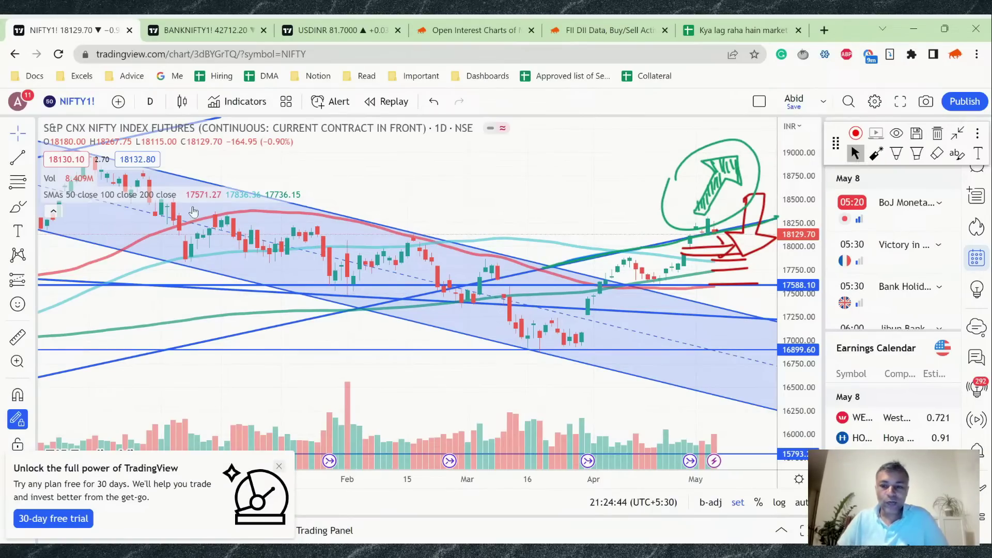
pyautogui.click(140, 121)
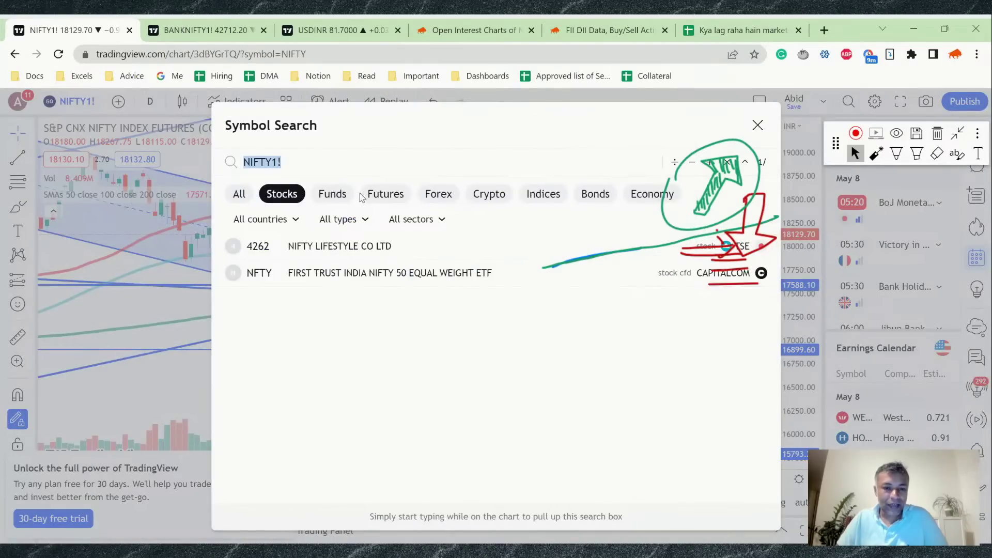
pyautogui.click(385, 195)
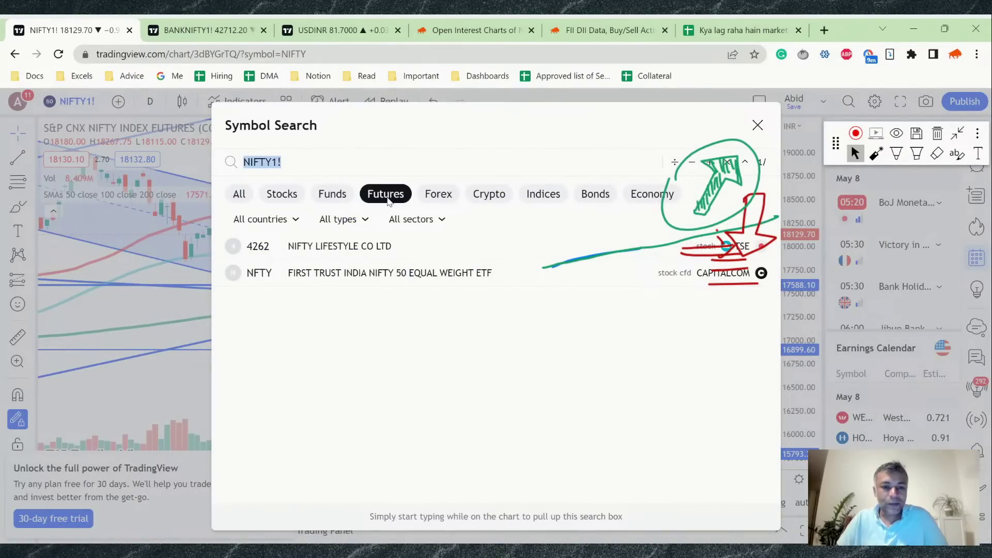
pyautogui.click(362, 249)
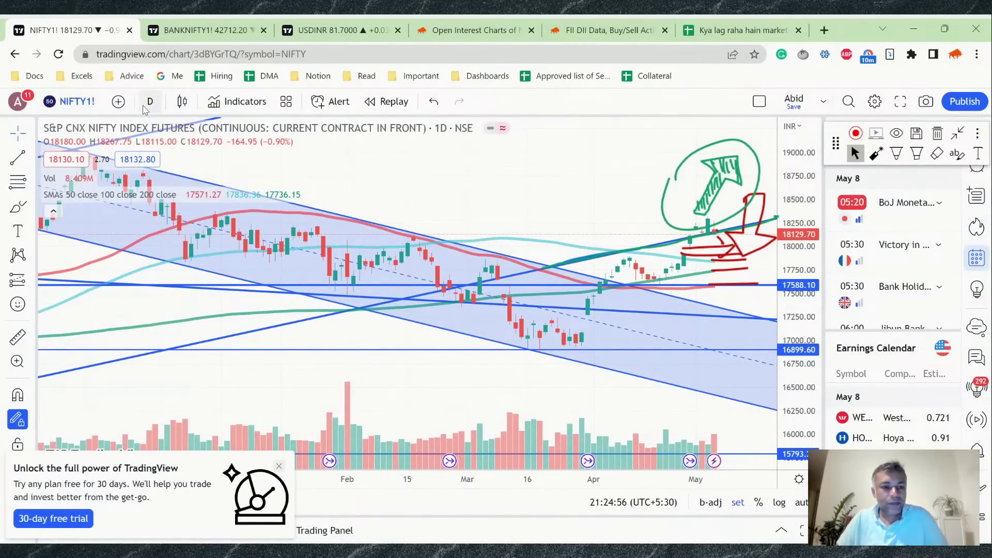
# Step: Set the NIFTY1! chart to the weekly timeframe and mark the level above the latest candle with a short blue horizontal line
pyautogui.click(149, 101)
pyautogui.click(180, 434)
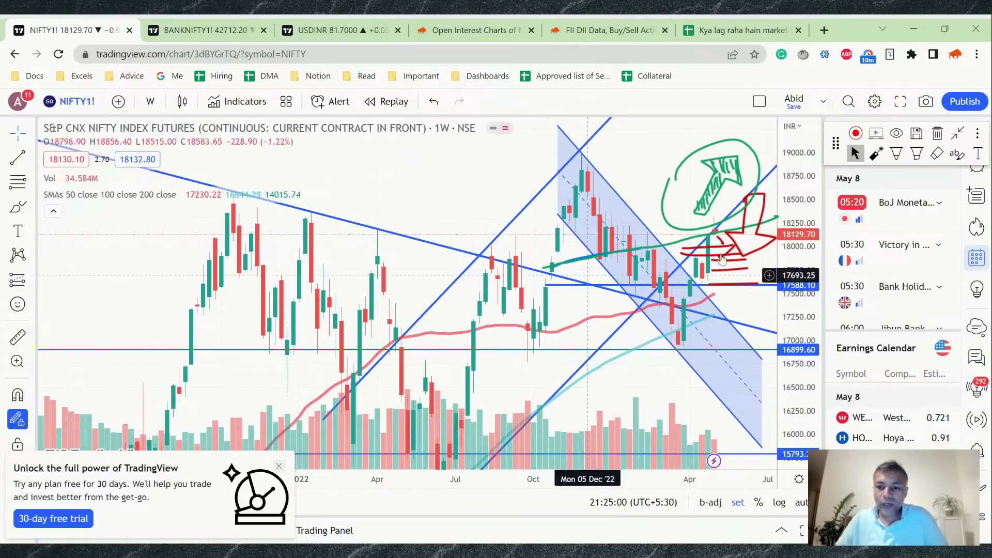
pyautogui.click(890, 157)
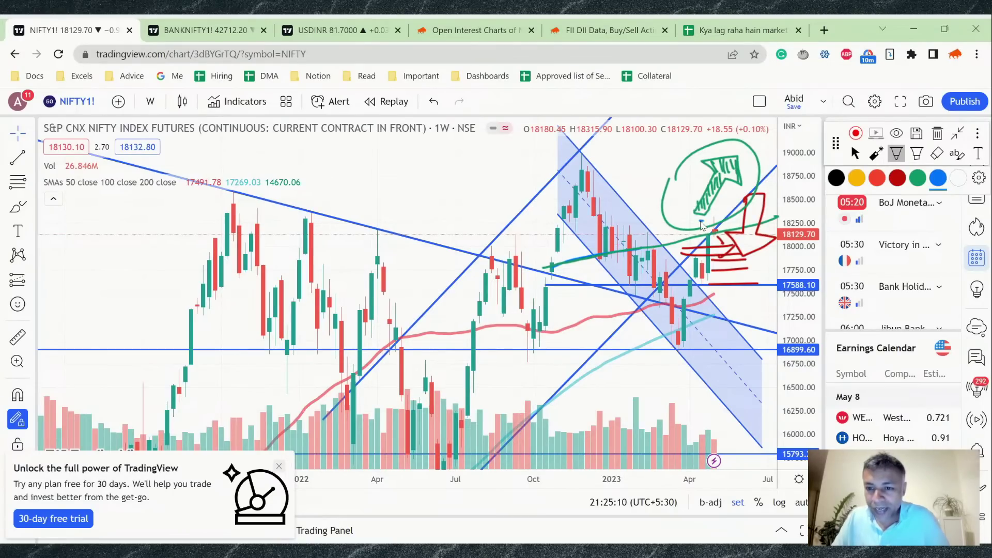
pyautogui.moveTo(701, 221); pyautogui.dragTo(730, 221)
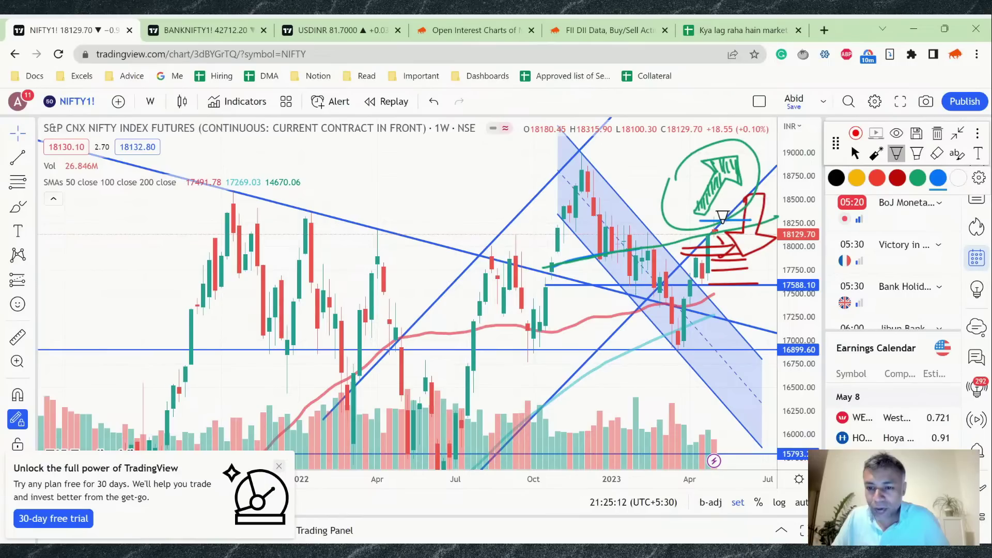
# Step: Delete all annotations on the page and enlarge the most recent weekly candles
pyautogui.click(938, 135)
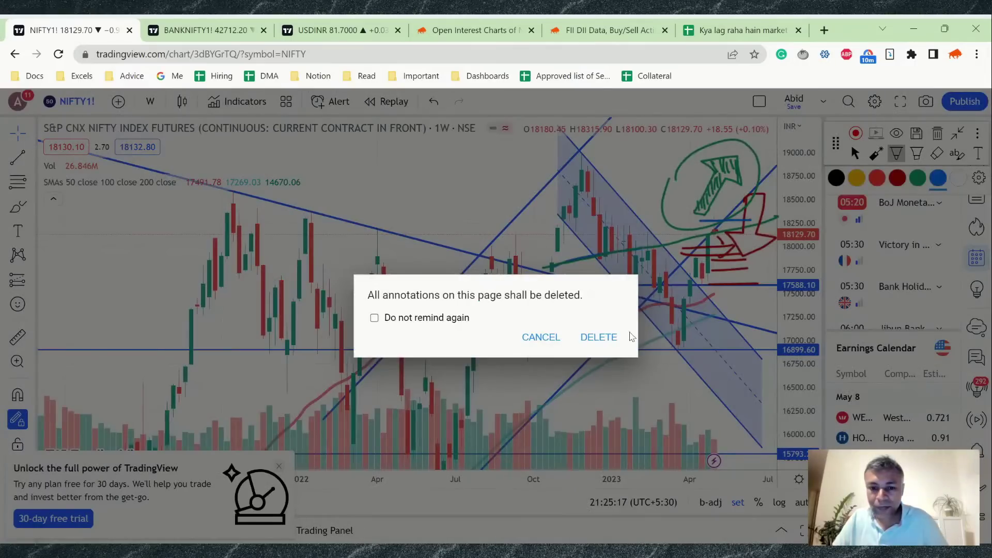
pyautogui.click(599, 340)
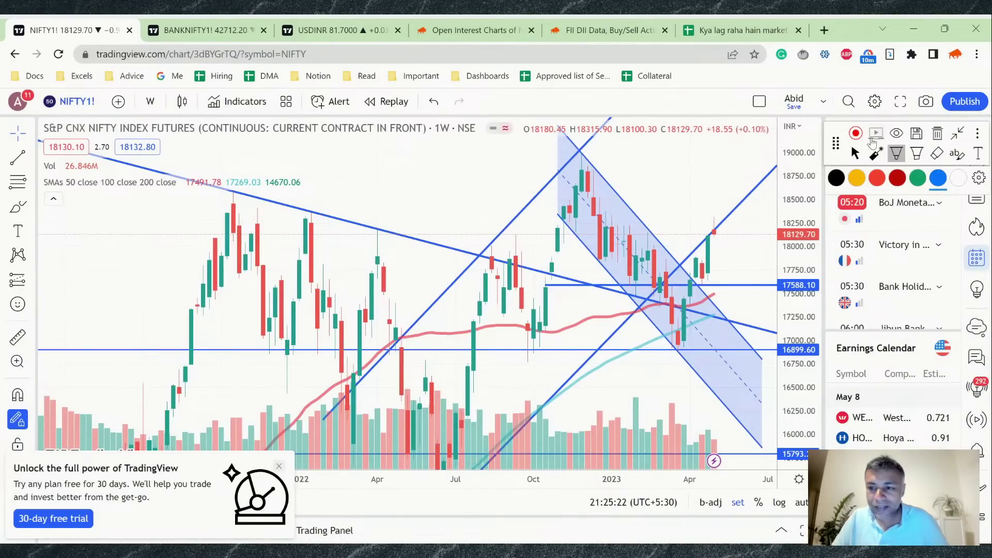
pyautogui.click(855, 154)
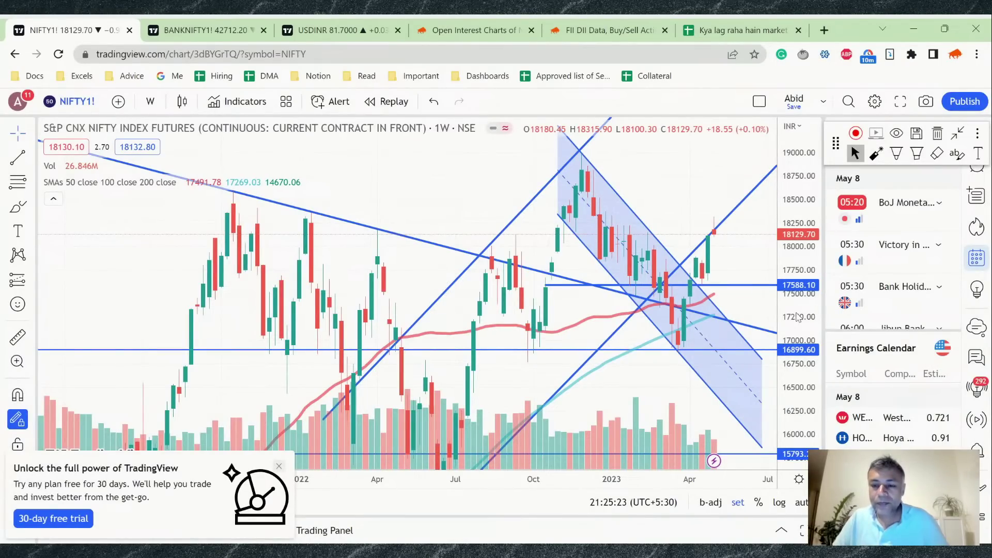
pyautogui.moveTo(795, 312); pyautogui.dragTo(749, 479)
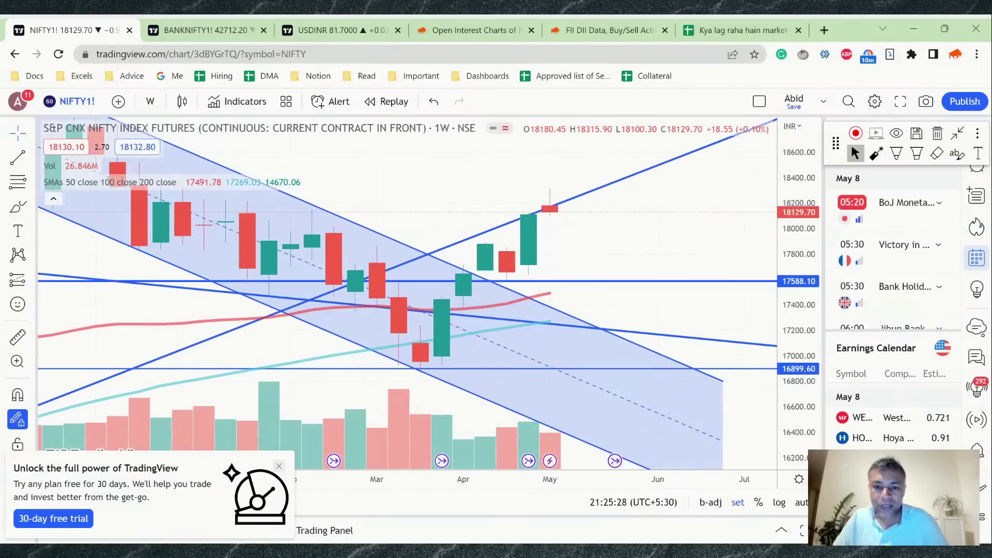
# Step: Draw a black horizontal line at about 18200 across the latest weekly candle and a black arrow pointing to that candle
pyautogui.click(897, 153)
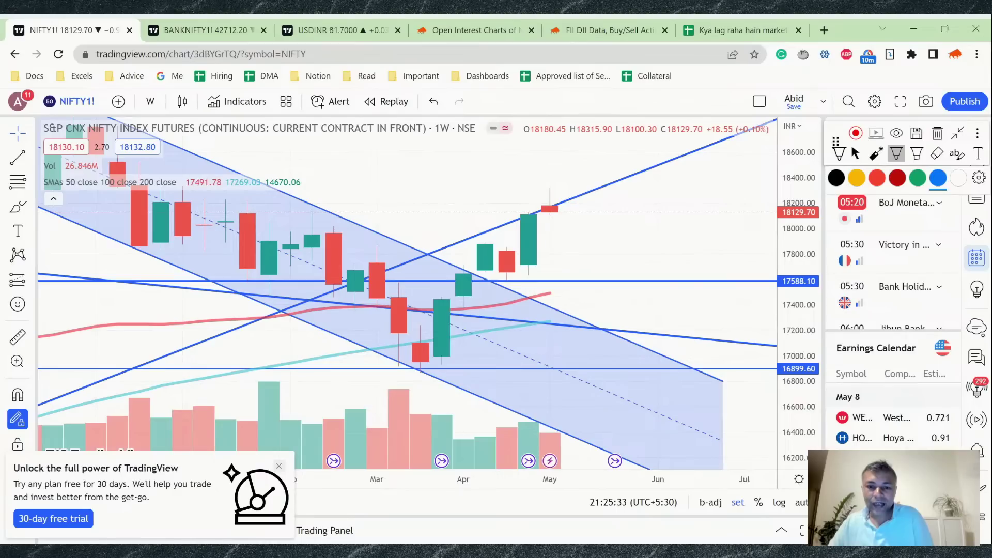
pyautogui.click(837, 177)
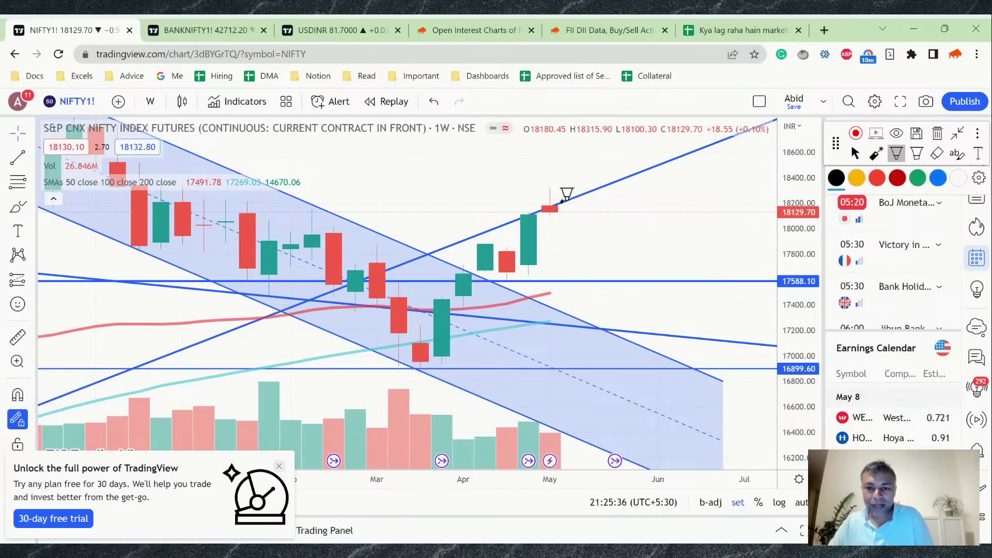
pyautogui.click(562, 202)
pyautogui.moveTo(561, 203); pyautogui.dragTo(776, 199)
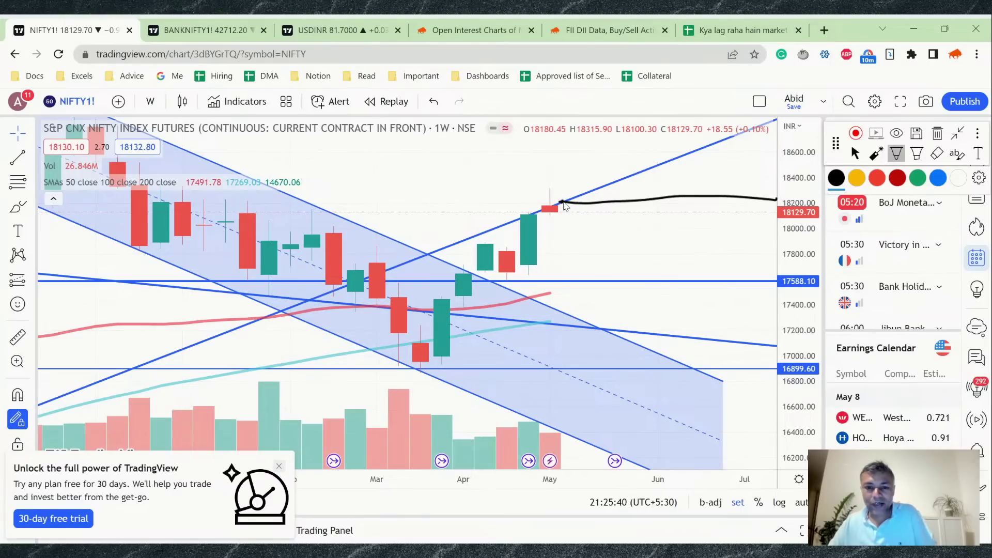
pyautogui.moveTo(561, 203); pyautogui.dragTo(476, 202)
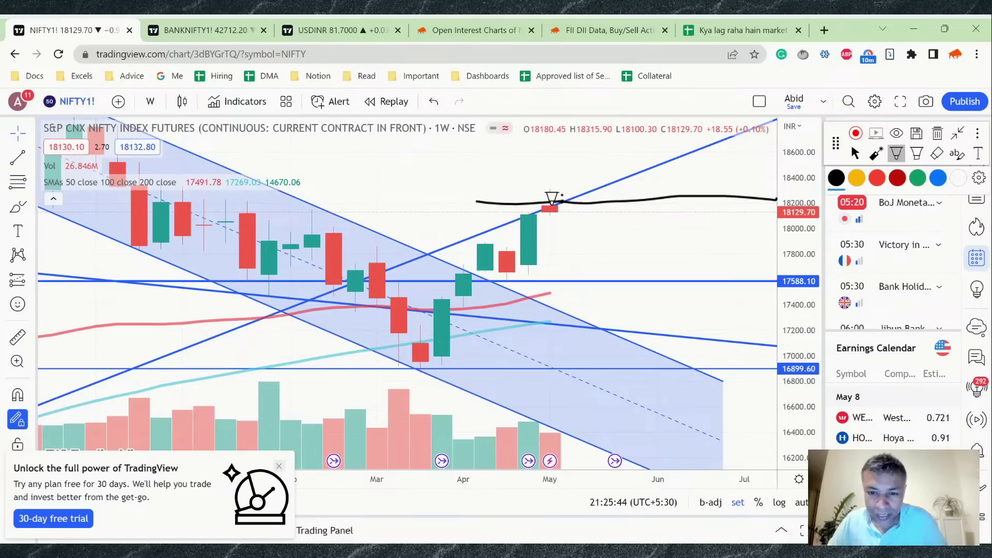
pyautogui.moveTo(544, 192); pyautogui.dragTo(490, 158)
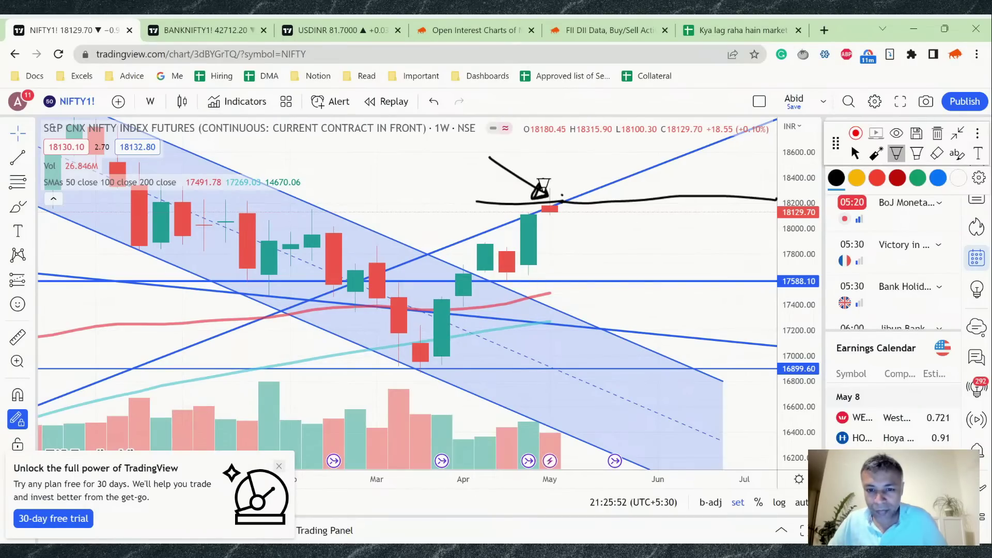
# Step: Trace the latest candle's upper wick in red and sketch a green level line with an up arrow rising above it
pyautogui.click(877, 178)
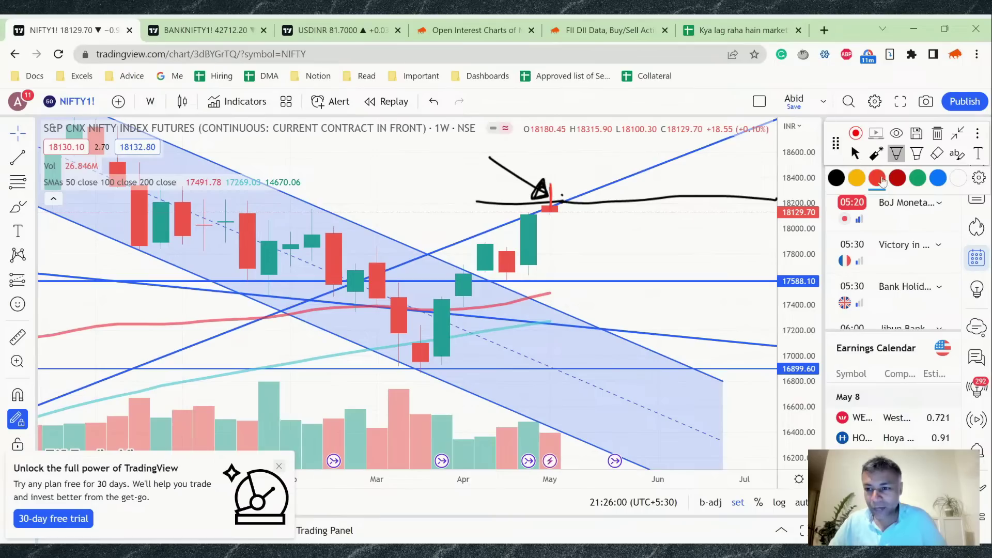
pyautogui.click(919, 181)
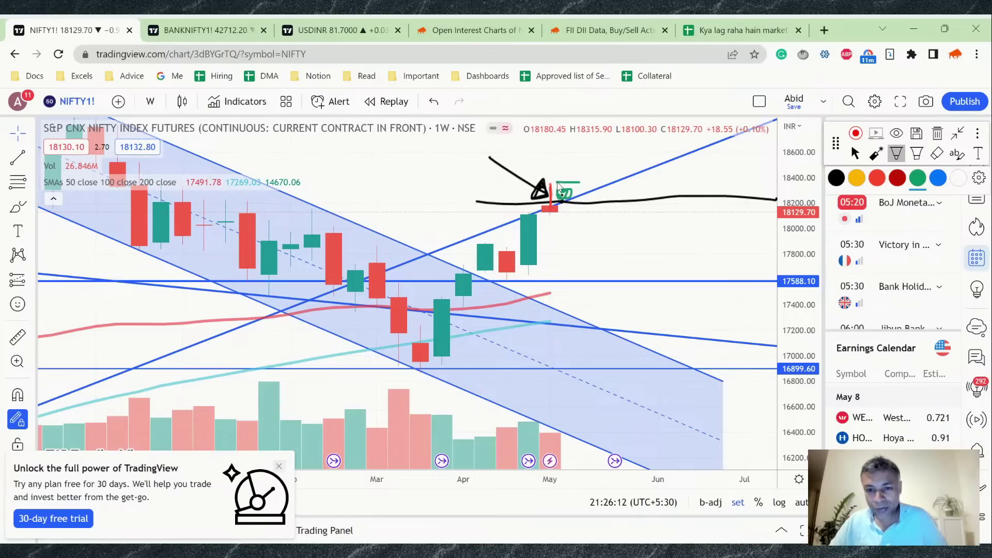
pyautogui.moveTo(560, 181); pyautogui.dragTo(627, 180)
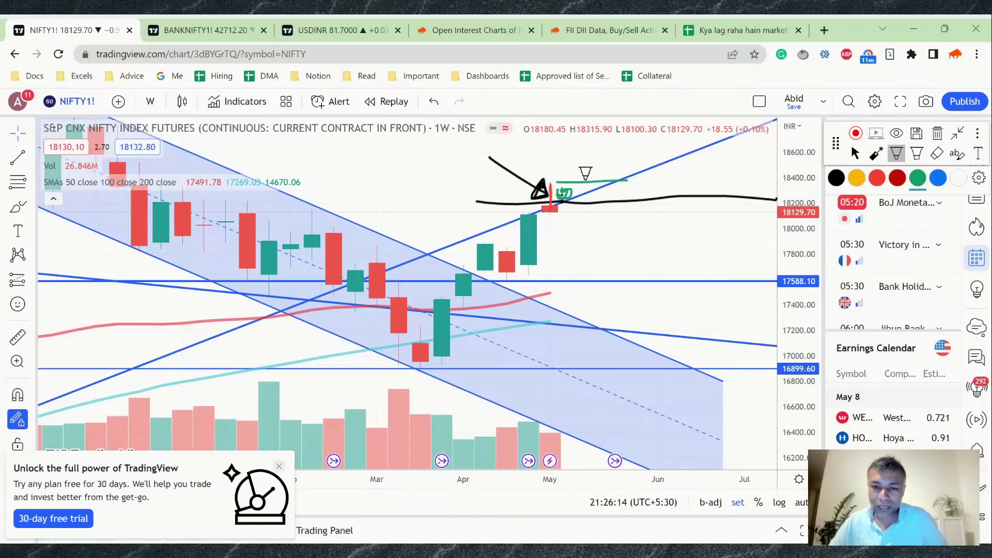
pyautogui.moveTo(569, 201)
pyautogui.mouseDown()
pyautogui.moveTo(598, 151)
pyautogui.moveTo(601, 161)
pyautogui.mouseUp()
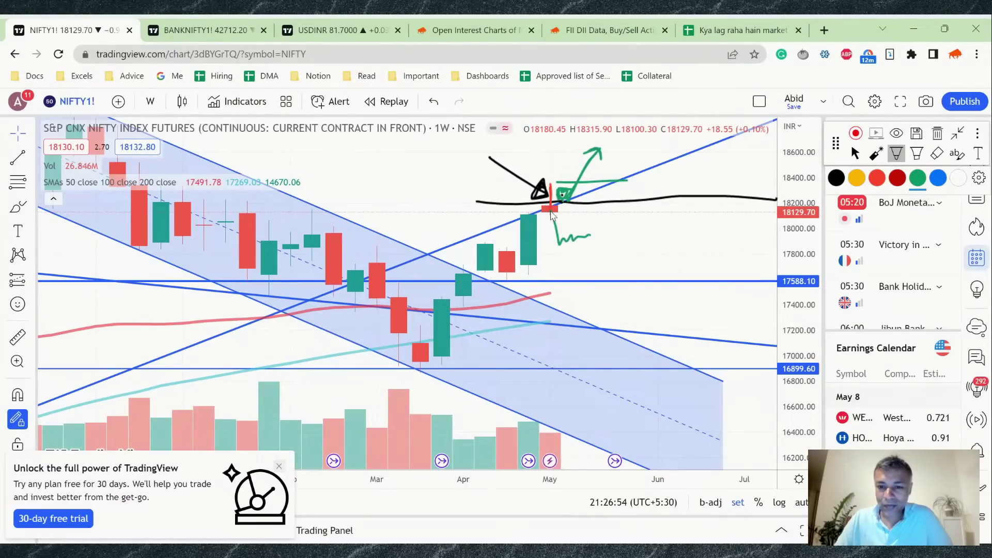
# Step: Sketch a green wavy sideways path below the latest candle with green horizontal lines around and beneath it
pyautogui.moveTo(591, 236); pyautogui.dragTo(635, 238)
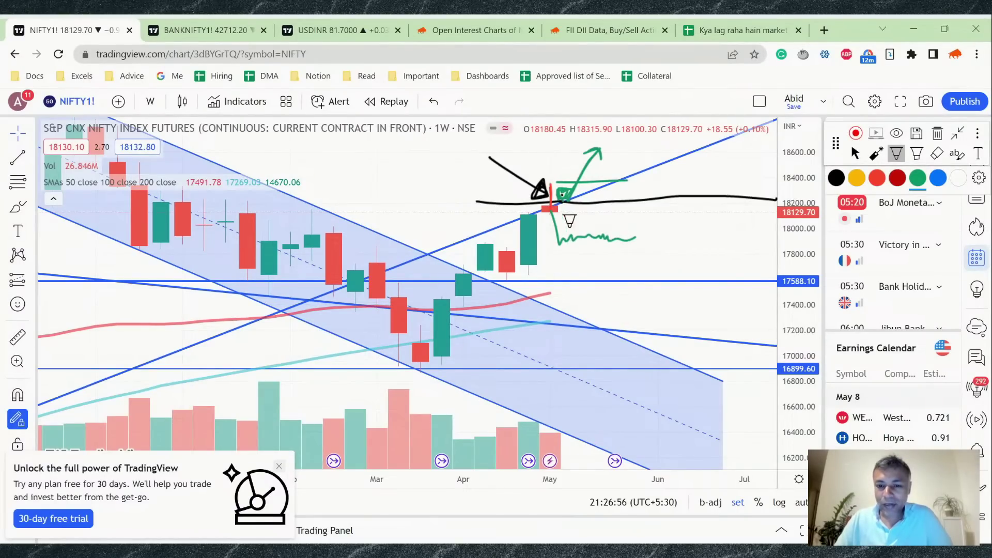
pyautogui.moveTo(563, 226); pyautogui.dragTo(630, 226)
pyautogui.moveTo(554, 243); pyautogui.dragTo(635, 240)
pyautogui.moveTo(563, 252)
pyautogui.mouseDown()
pyautogui.moveTo(629, 252)
pyautogui.moveTo(629, 268)
pyautogui.mouseUp()
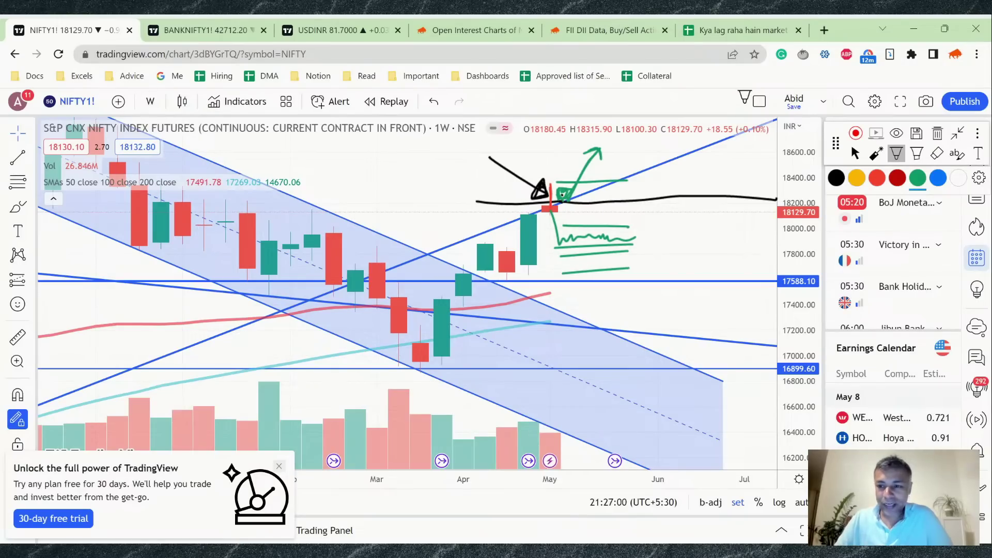
# Step: Set the chart to the daily timeframe and draw a blue wave below the latest candle and a blue up arrow above it
pyautogui.click(856, 153)
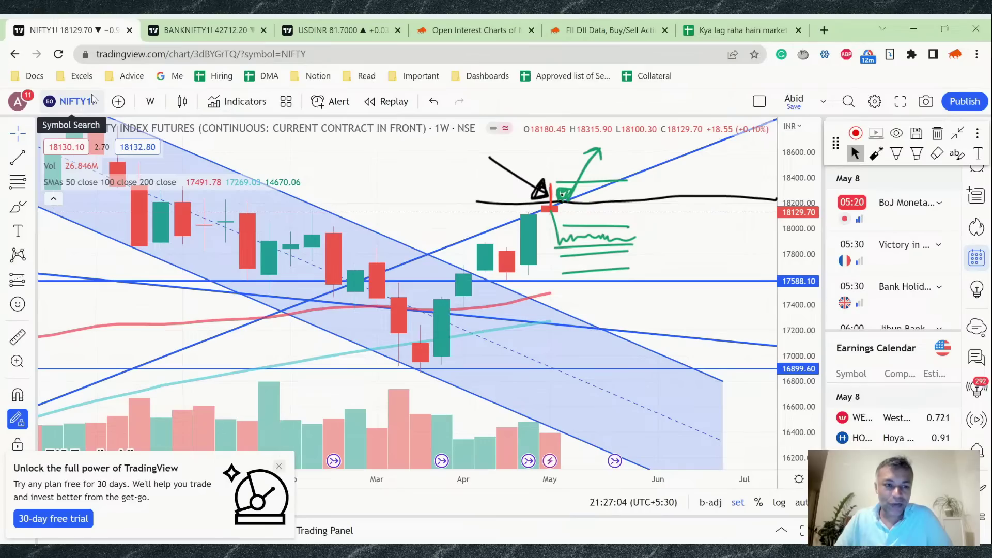
pyautogui.click(150, 101)
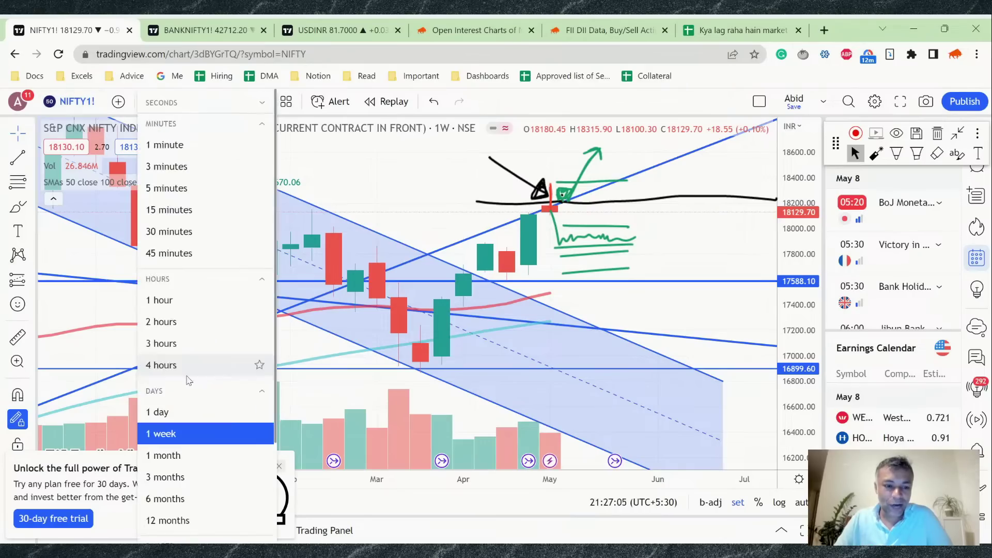
pyautogui.click(194, 420)
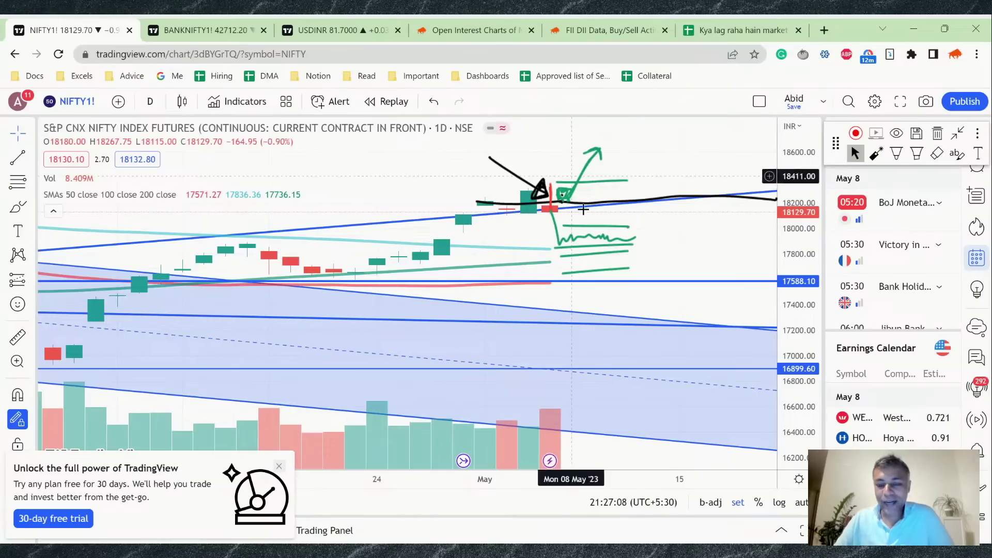
pyautogui.click(897, 155)
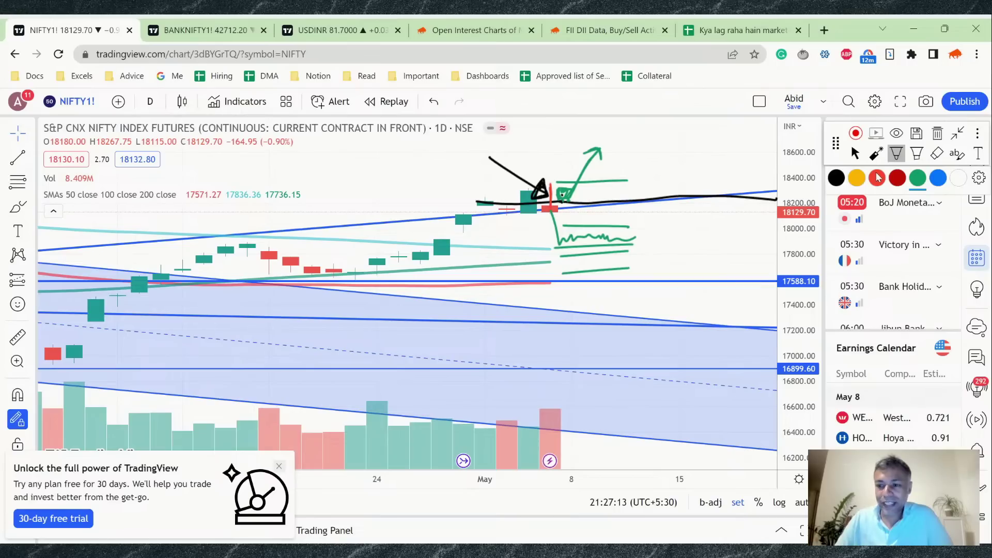
pyautogui.click(939, 178)
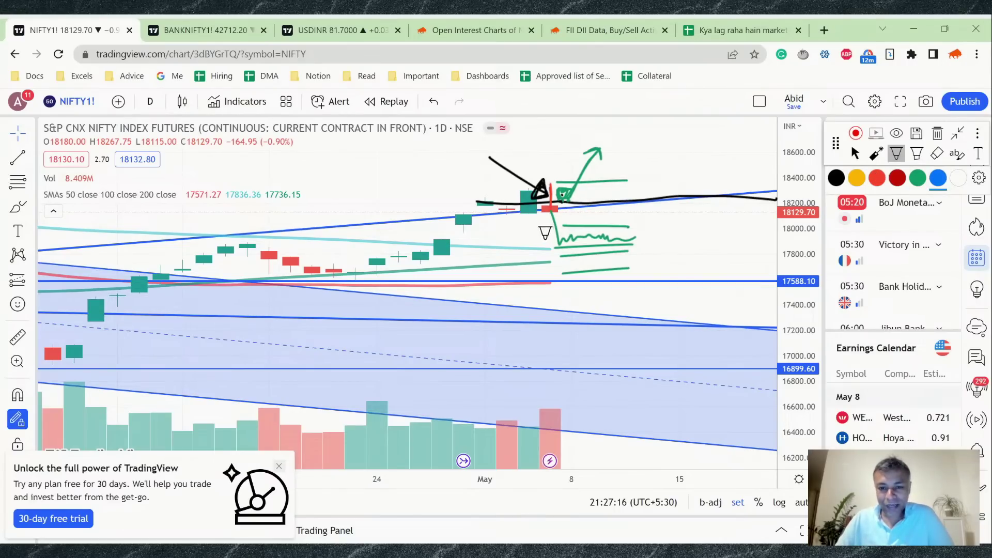
pyautogui.moveTo(534, 246)
pyautogui.mouseDown()
pyautogui.moveTo(544, 221)
pyautogui.moveTo(566, 251)
pyautogui.moveTo(628, 238)
pyautogui.moveTo(676, 248)
pyautogui.mouseUp()
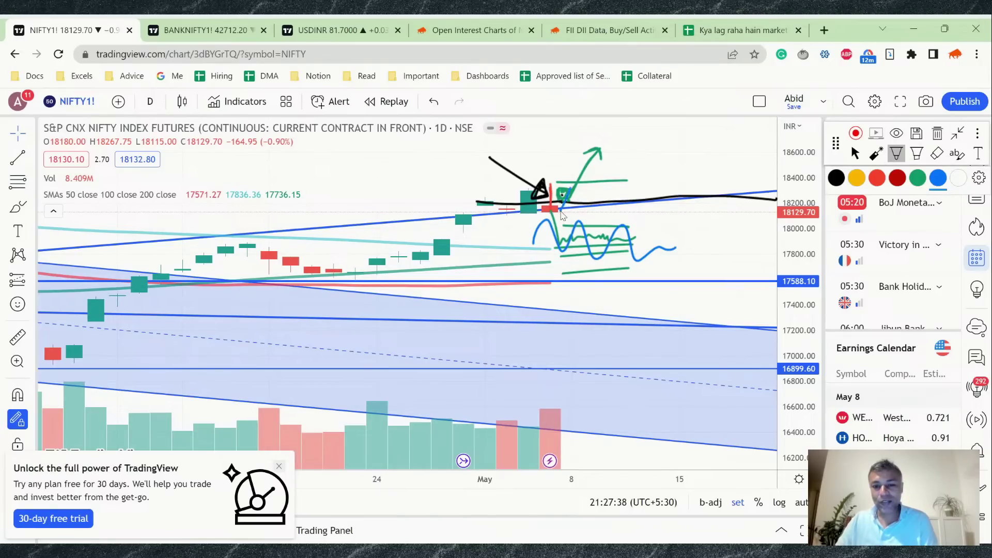
pyautogui.moveTo(569, 189)
pyautogui.mouseDown()
pyautogui.moveTo(588, 161)
pyautogui.moveTo(615, 148)
pyautogui.mouseUp()
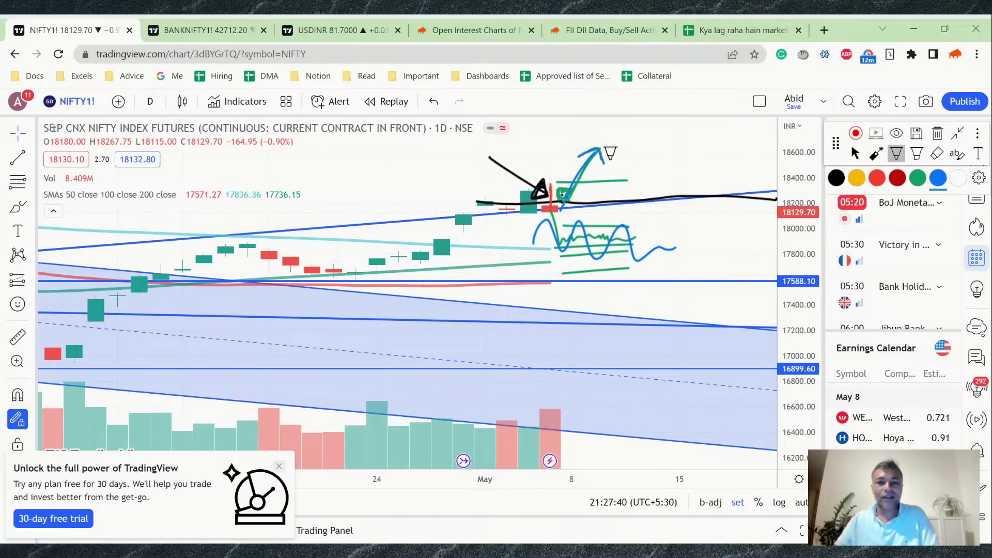
# Step: Switch to the market notes spreadsheet to review the 6-May verdict and trades
pyautogui.click(767, 24)
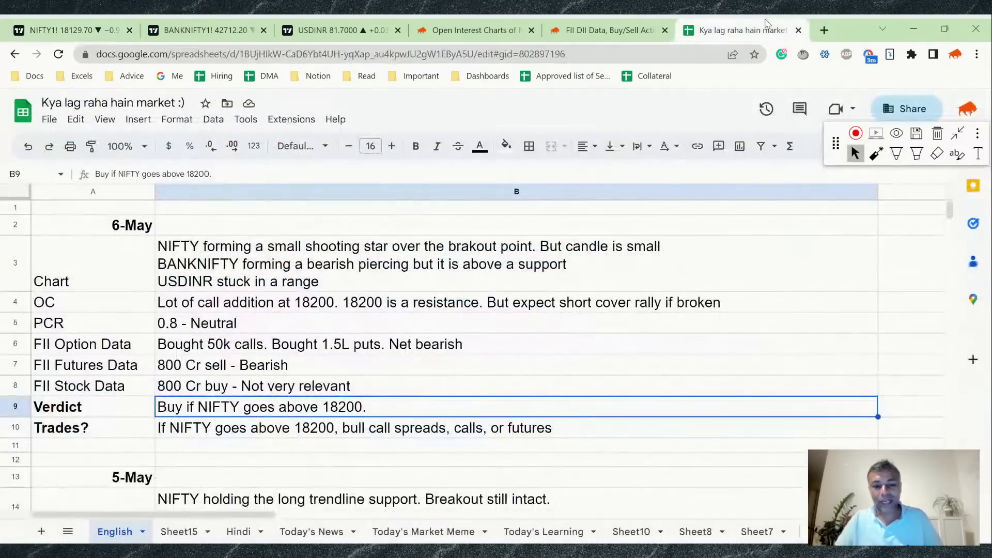